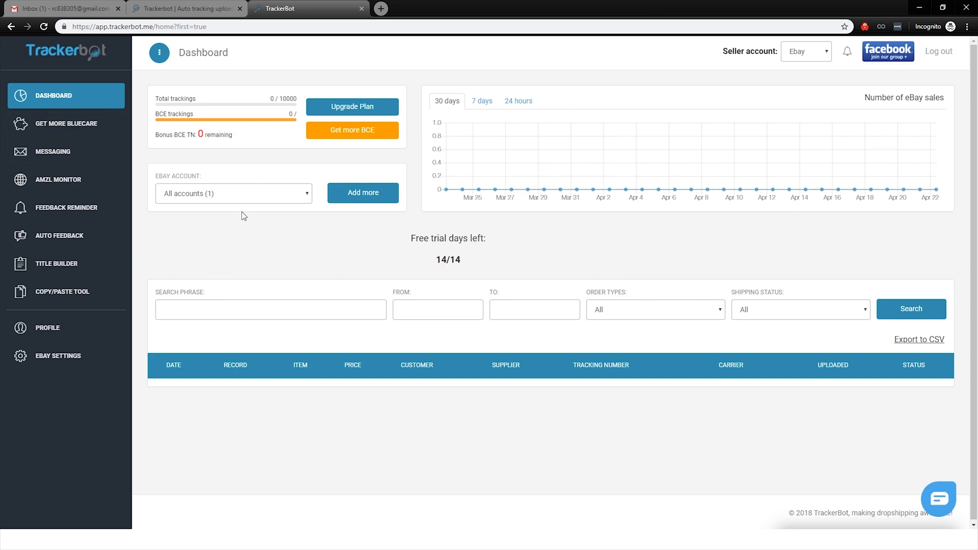
# Compare the dashboard's total trackings count with the Business plan's free Bluecare Express trackings
pyautogui.moveTo(155, 98); pyautogui.dragTo(193, 92)
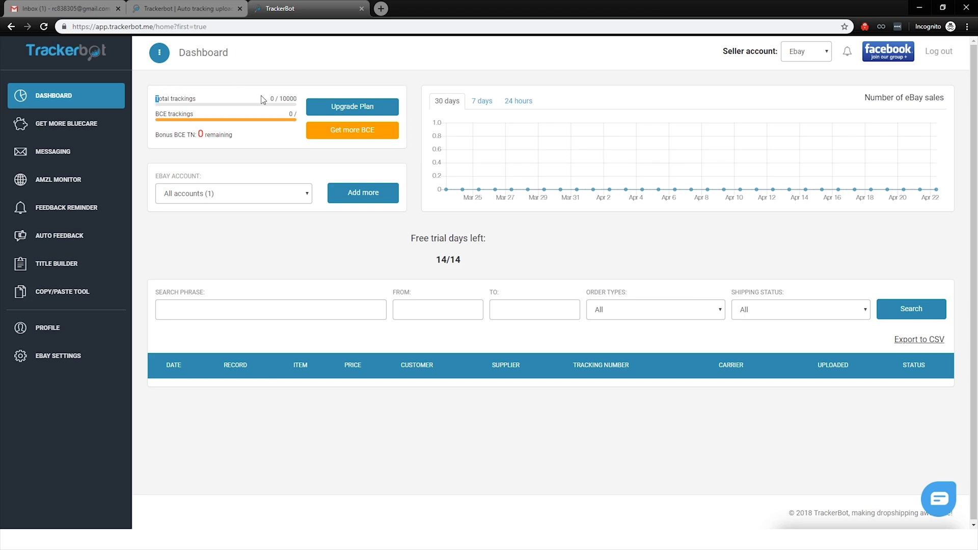
pyautogui.moveTo(262, 100); pyautogui.dragTo(303, 98)
pyautogui.click(302, 96)
pyautogui.hotkey('ctrl', 'shift', 'pageup')
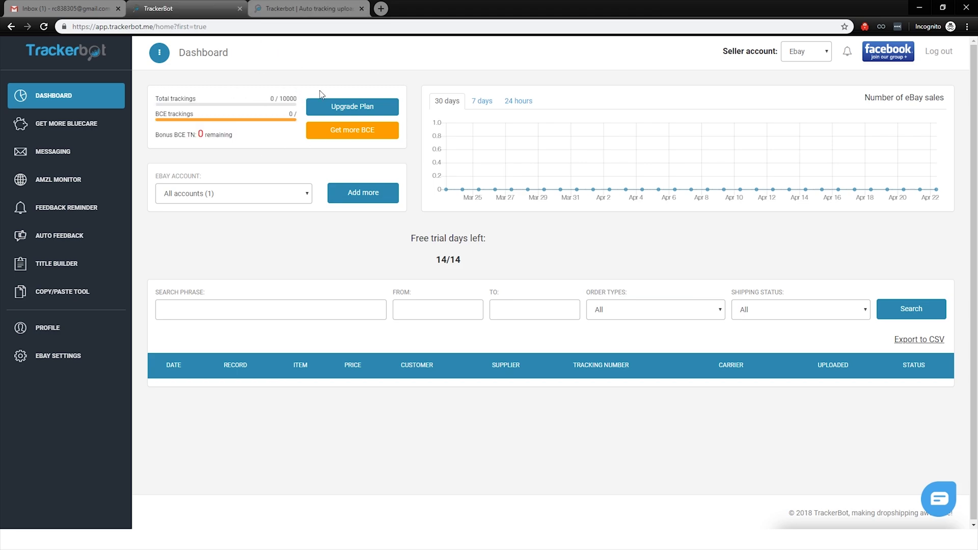
pyautogui.click(302, 12)
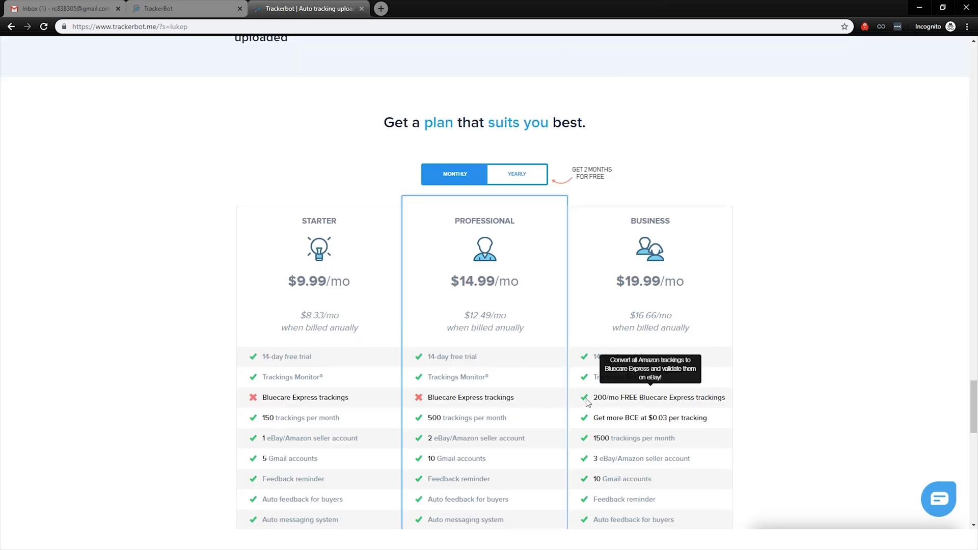
pyautogui.moveTo(588, 401); pyautogui.dragTo(736, 403)
pyautogui.click(757, 296)
pyautogui.scroll(-2, 758, 296)
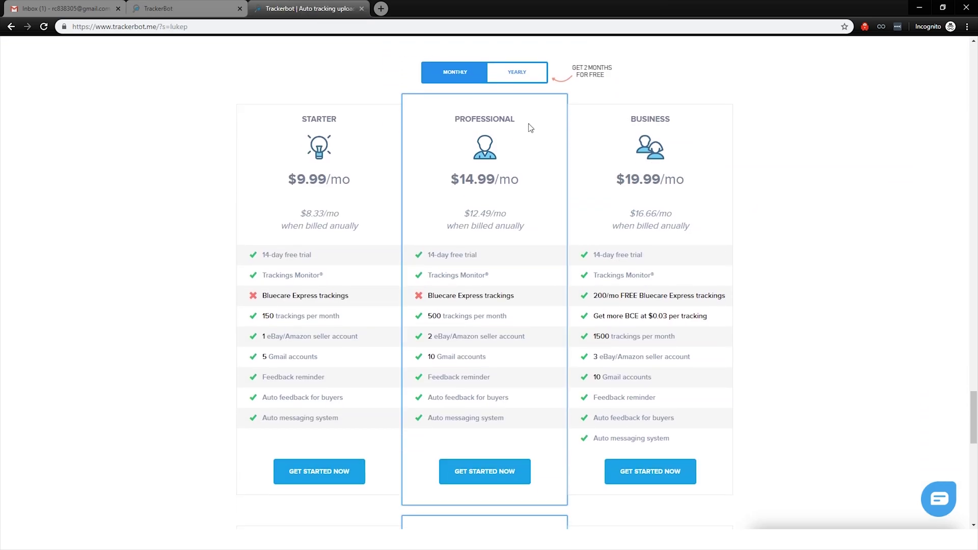
pyautogui.scroll(-5, 573, 146)
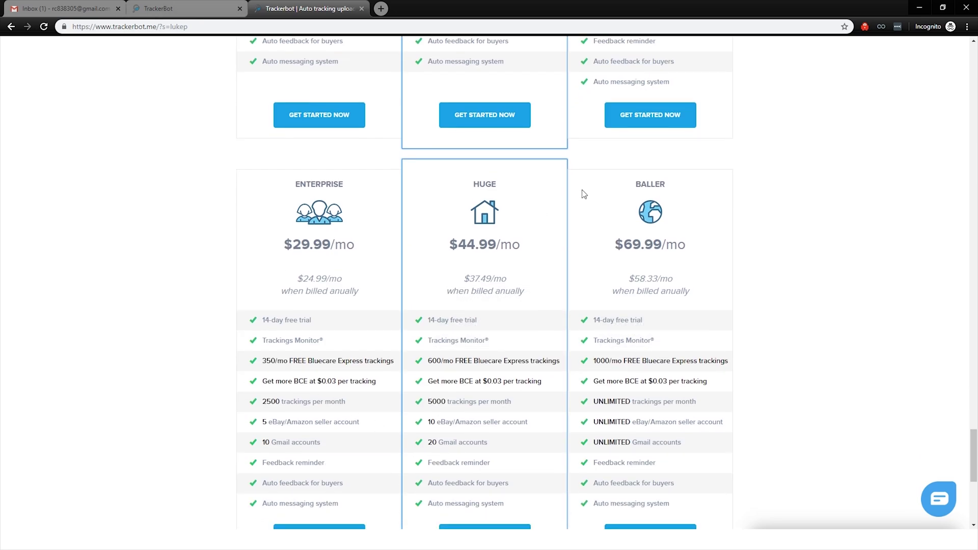
pyautogui.scroll(5, 704, 198)
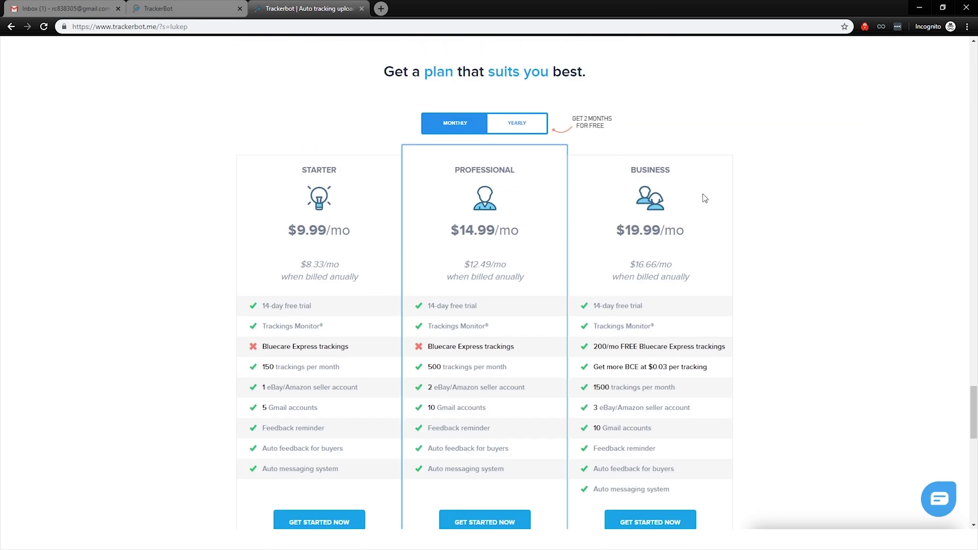
# Back on the dashboard, review the total trackings limit and the BCE and bonus counts
pyautogui.click(178, 8)
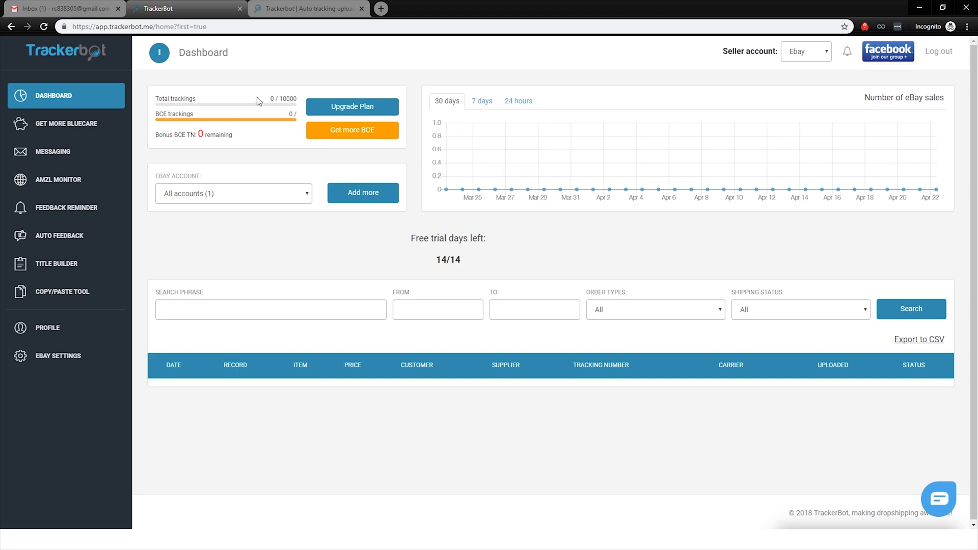
pyautogui.moveTo(275, 99); pyautogui.dragTo(293, 100)
pyautogui.click(297, 117)
pyautogui.moveTo(150, 117); pyautogui.dragTo(289, 127)
pyautogui.click(295, 141)
pyautogui.moveTo(193, 98); pyautogui.dragTo(295, 101)
# Compare the Total trackings 0 / 10000 row with the Business plan's 200/mo figure
pyautogui.click(331, 109)
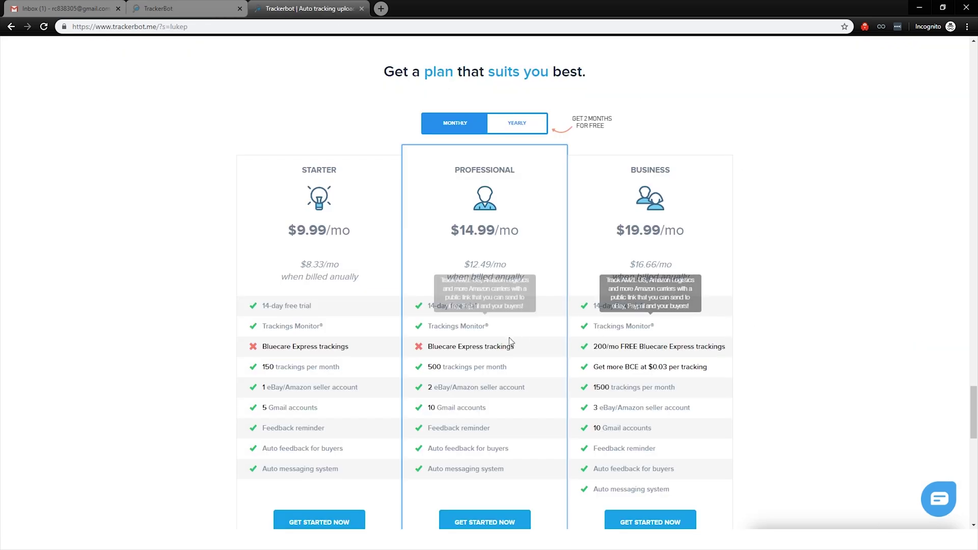
pyautogui.click(183, 6)
pyautogui.moveTo(174, 99)
pyautogui.mouseDown()
pyautogui.moveTo(286, 97)
pyautogui.moveTo(199, 134)
pyautogui.mouseUp()
pyautogui.click(287, 97)
pyautogui.click(205, 108)
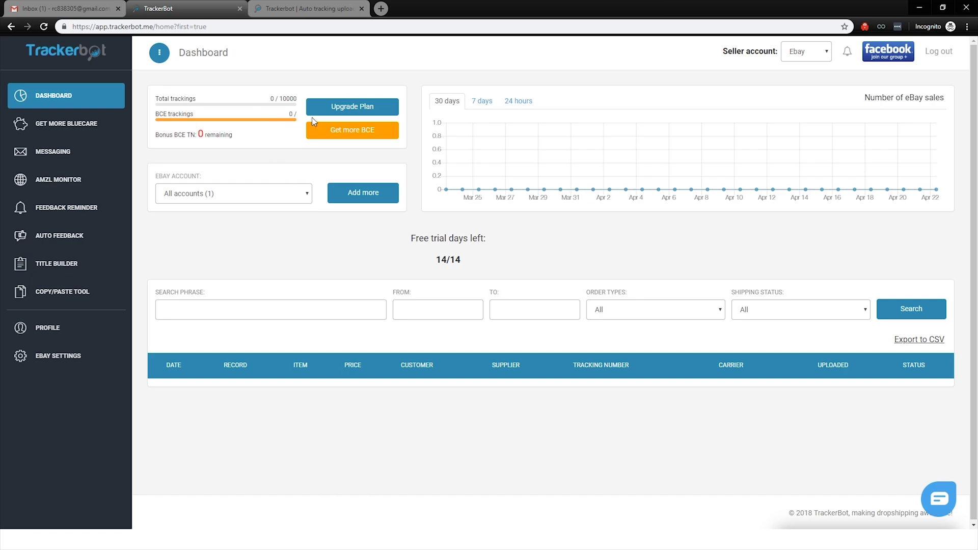
pyautogui.moveTo(298, 99)
pyautogui.mouseDown()
pyautogui.moveTo(156, 109)
pyautogui.moveTo(300, 114)
pyautogui.mouseUp()
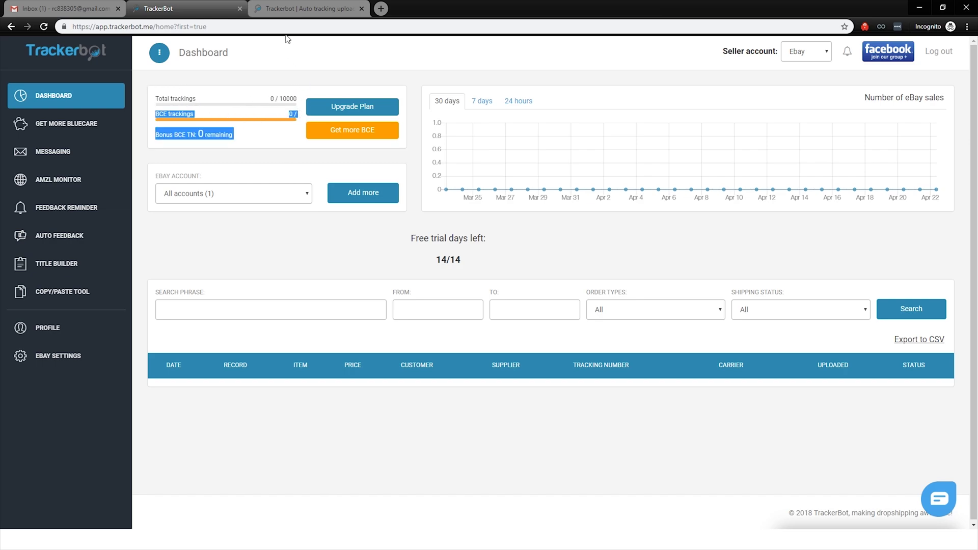
pyautogui.click(286, 8)
pyautogui.moveTo(593, 245); pyautogui.dragTo(615, 243)
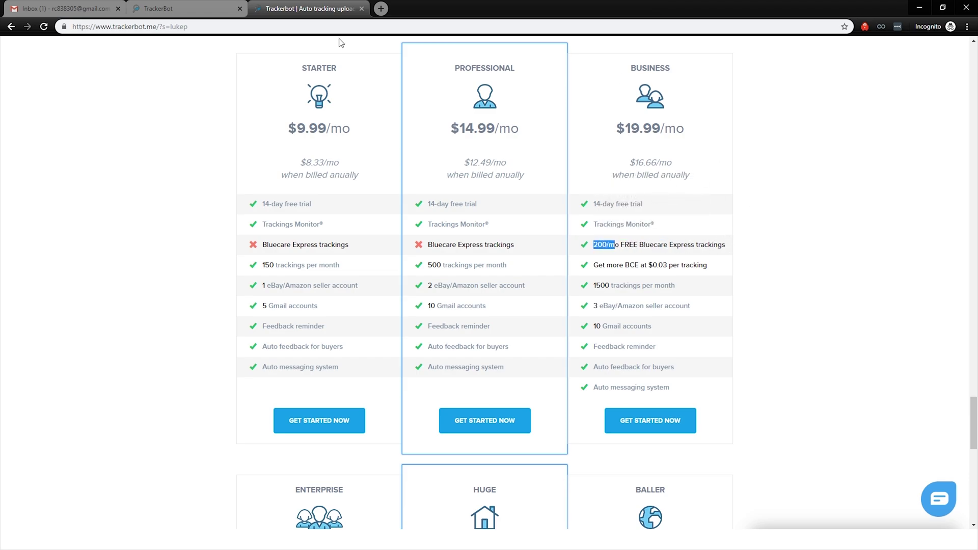
pyautogui.click(193, 6)
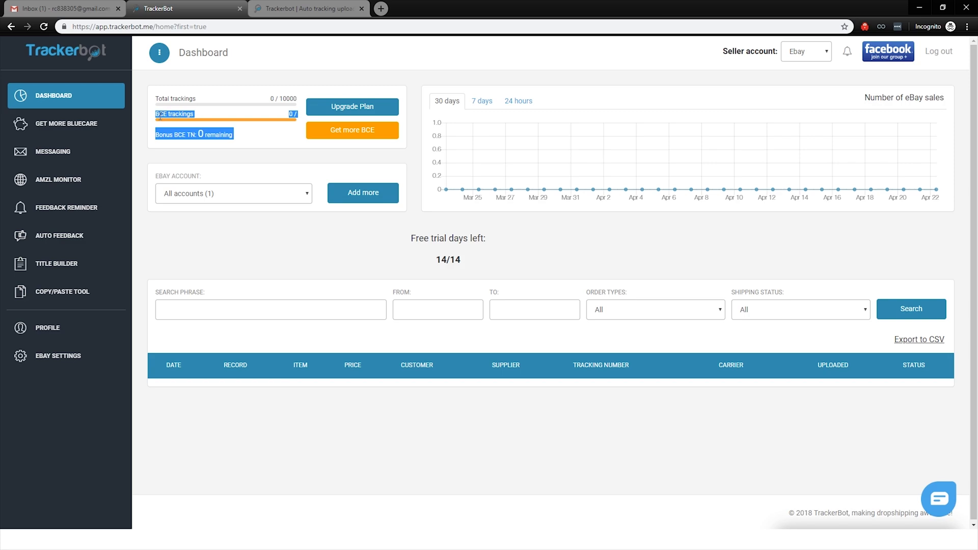
pyautogui.click(218, 163)
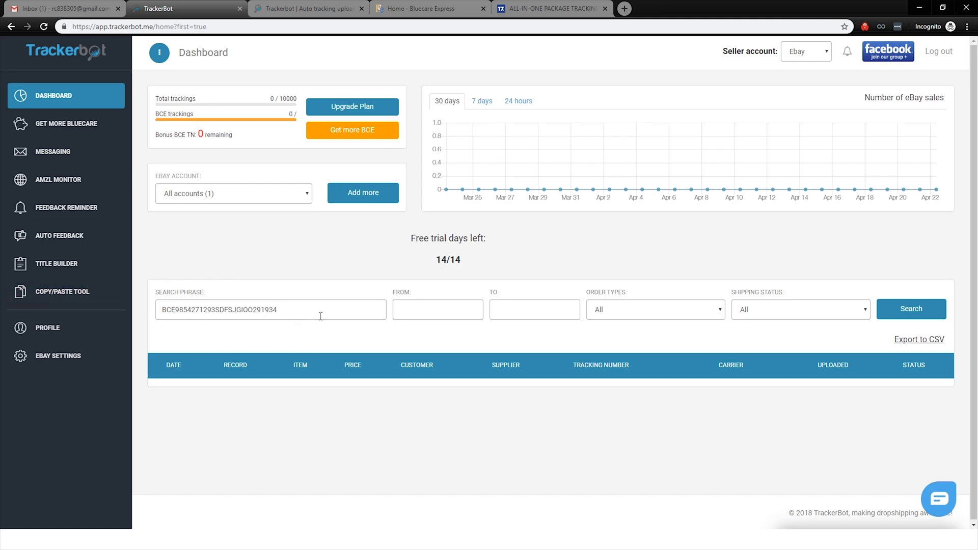
# Select the BCE tracking number in the Search Phrase field and delete it
pyautogui.moveTo(326, 307); pyautogui.dragTo(110, 315)
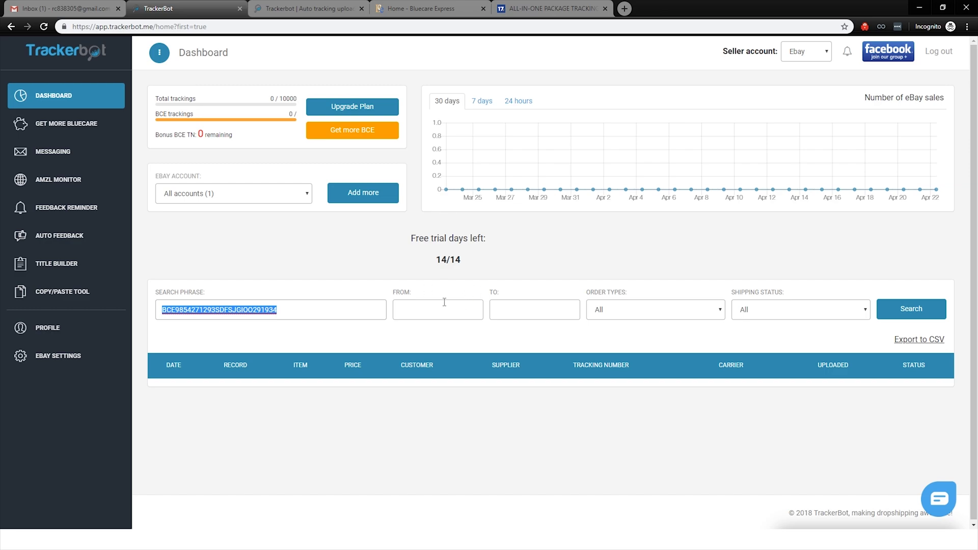
pyautogui.click(166, 310)
pyautogui.moveTo(156, 309)
pyautogui.mouseDown()
pyautogui.moveTo(359, 310)
pyautogui.moveTo(101, 316)
pyautogui.mouseUp()
pyautogui.click(310, 314)
pyautogui.hotkey('ctrl', 'a')
pyautogui.click(312, 306)
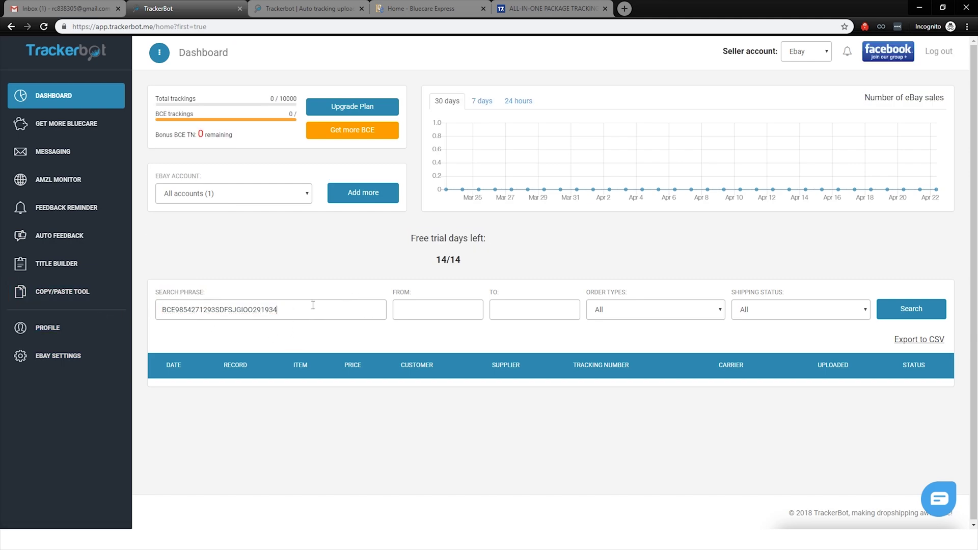
pyautogui.moveTo(300, 309); pyautogui.dragTo(77, 328)
pyautogui.press('BackSpace')
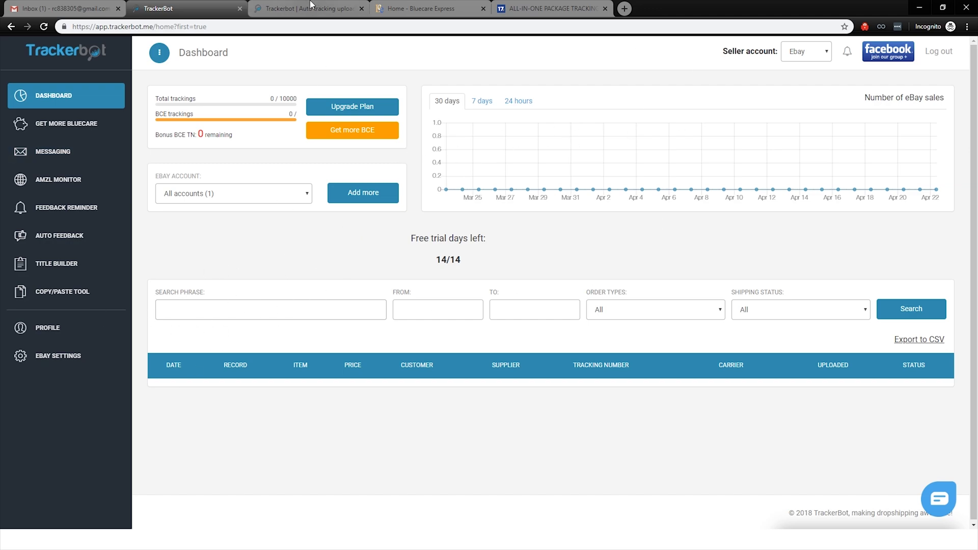
# Close the 17track and Bluecare Express tabs and return to the TrackerBot dashboard tab
pyautogui.click(437, 5)
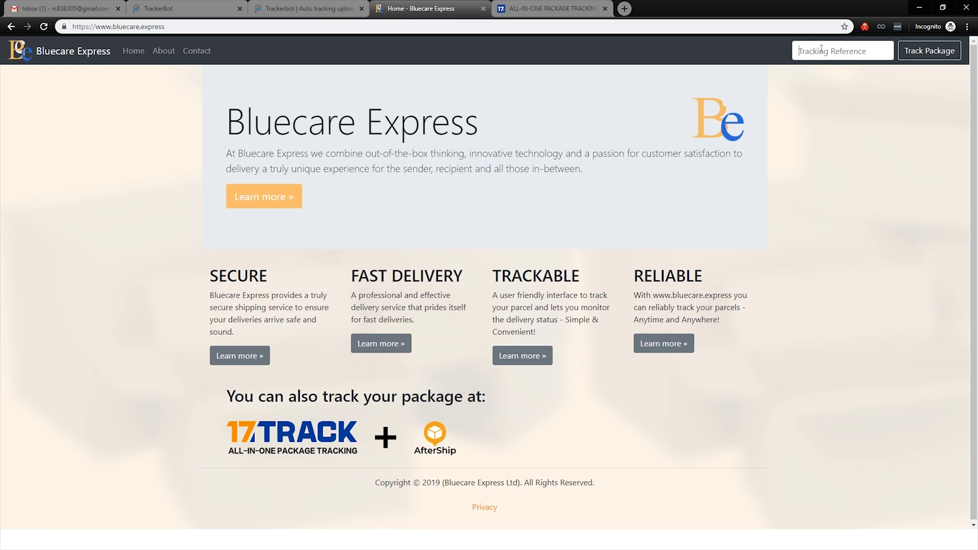
pyautogui.click(596, 8)
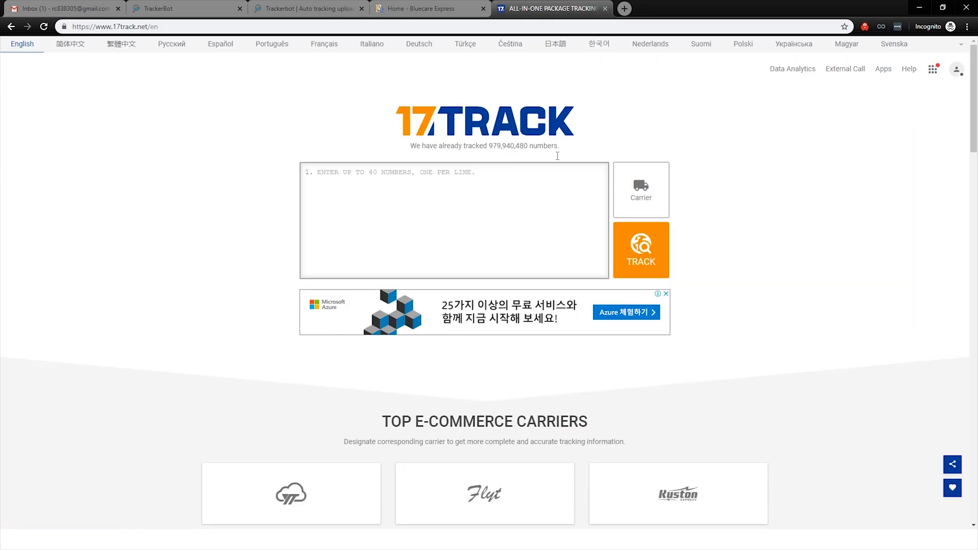
pyautogui.click(605, 8)
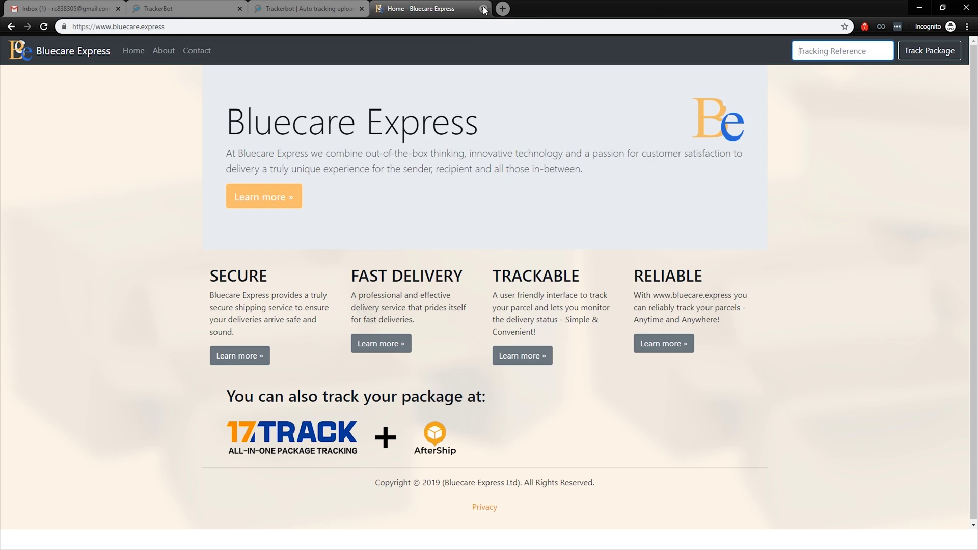
pyautogui.click(481, 10)
pyautogui.click(189, 9)
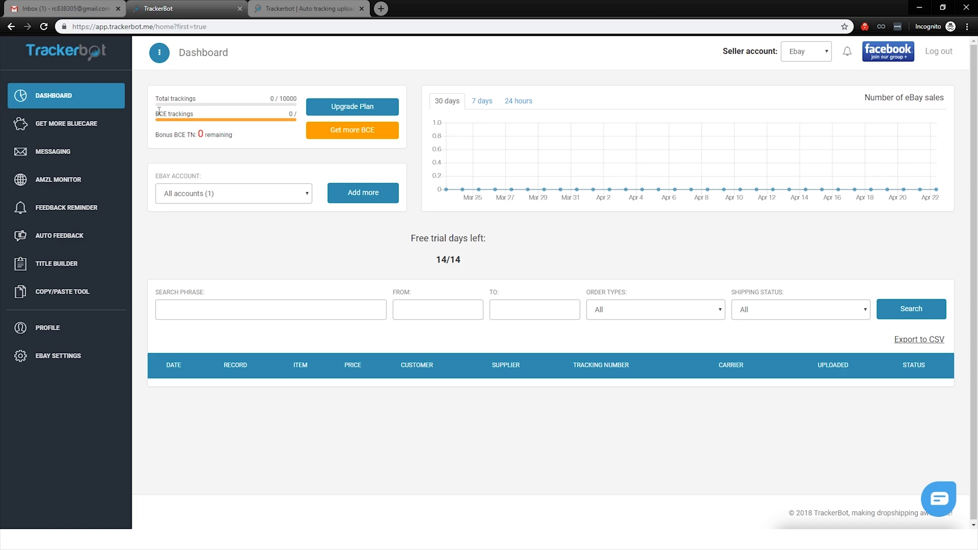
pyautogui.moveTo(162, 114); pyautogui.dragTo(211, 135)
pyautogui.click(211, 113)
pyautogui.tripleClick(289, 116)
pyautogui.click(253, 125)
pyautogui.rightClick(367, 127)
pyautogui.click(382, 134)
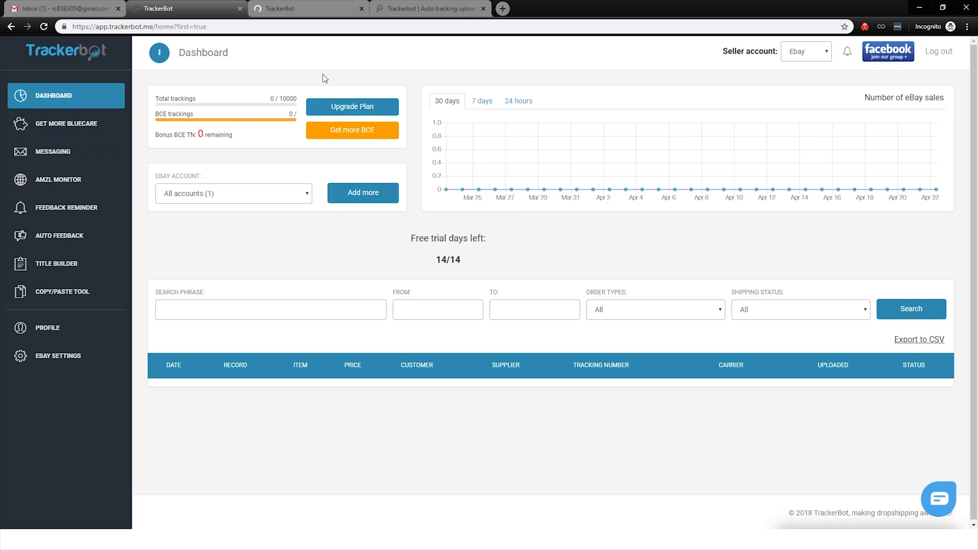
pyautogui.click(275, 9)
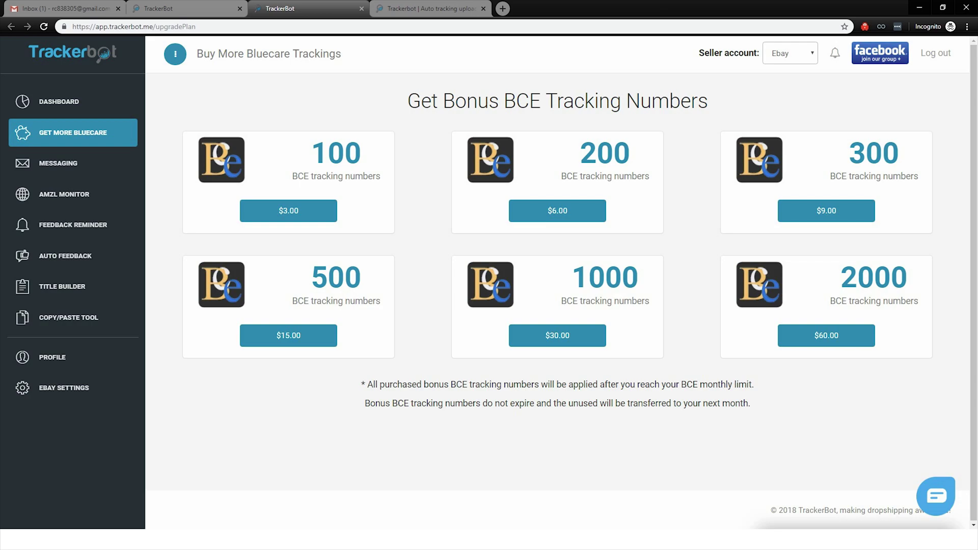
pyautogui.hotkey('ctrl', 'w')
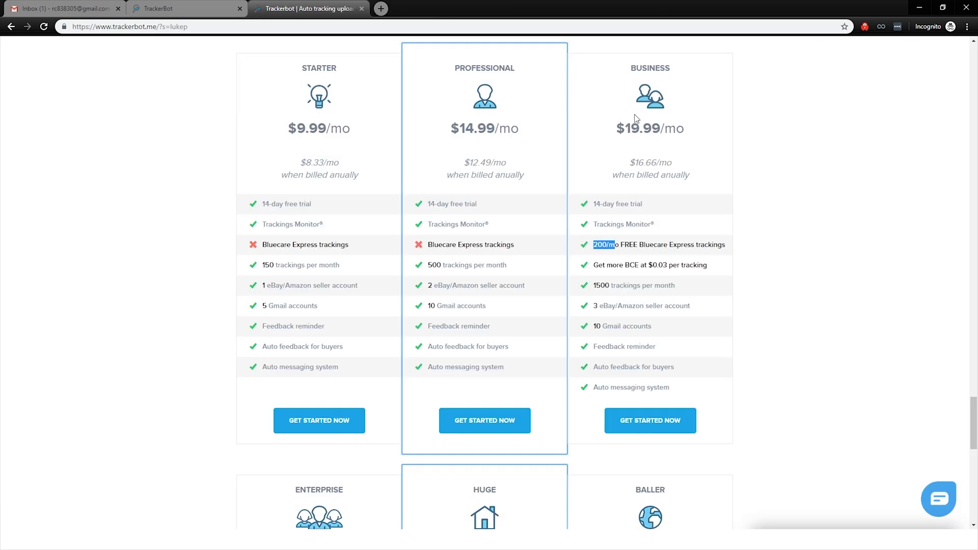
pyautogui.click(216, 7)
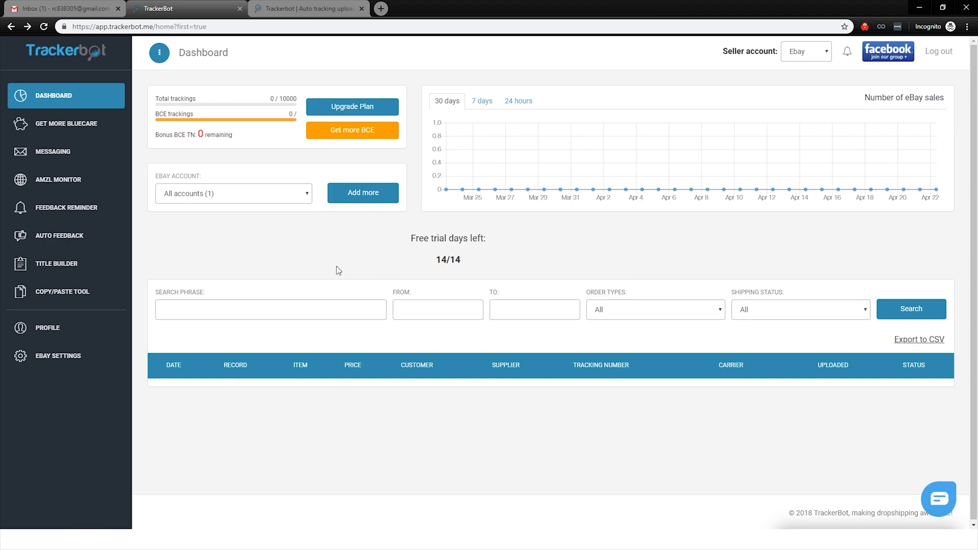
pyautogui.moveTo(295, 136); pyautogui.dragTo(293, 115)
pyautogui.click(129, 128)
pyautogui.moveTo(291, 125); pyautogui.dragTo(280, 158)
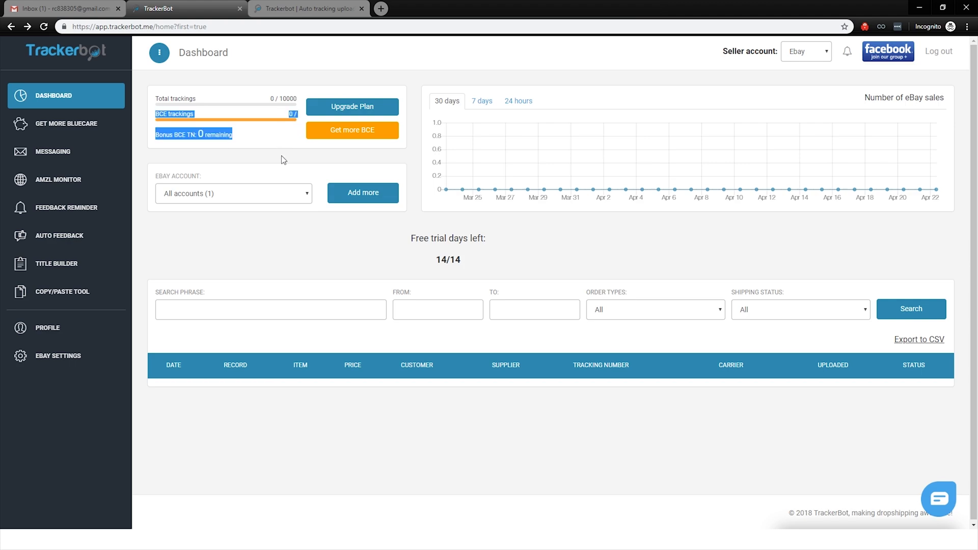
pyautogui.click(257, 192)
pyautogui.click(279, 282)
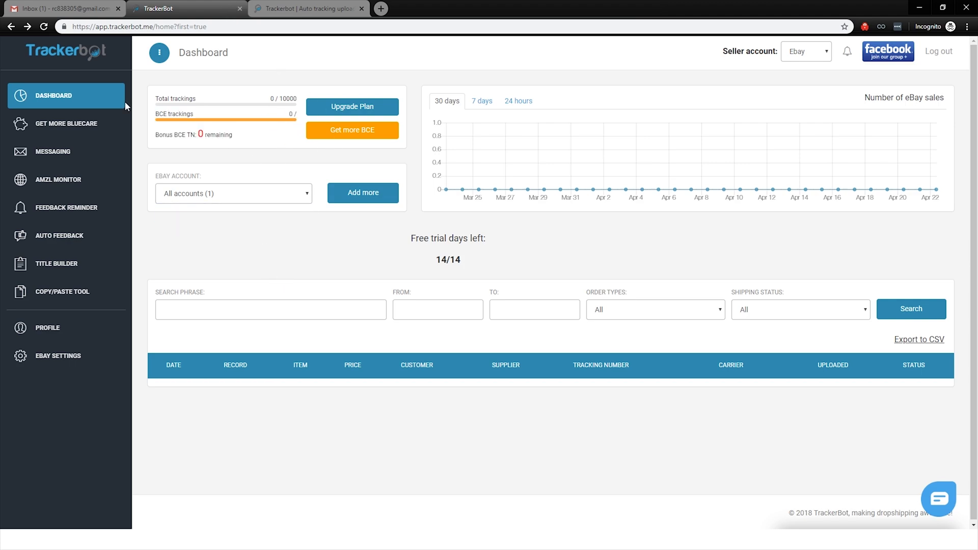
pyautogui.click(268, 188)
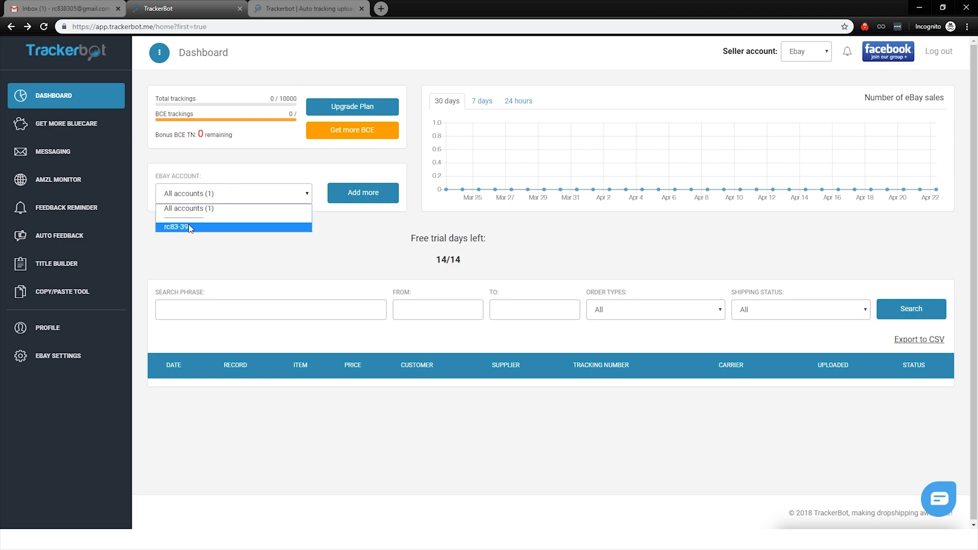
pyautogui.click(265, 256)
pyautogui.click(303, 197)
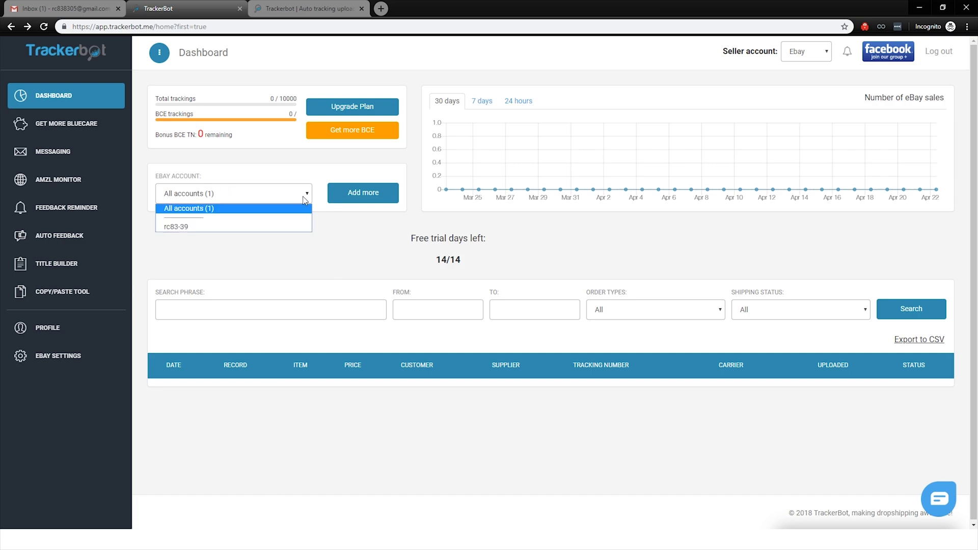
pyautogui.click(372, 211)
pyautogui.click(365, 195)
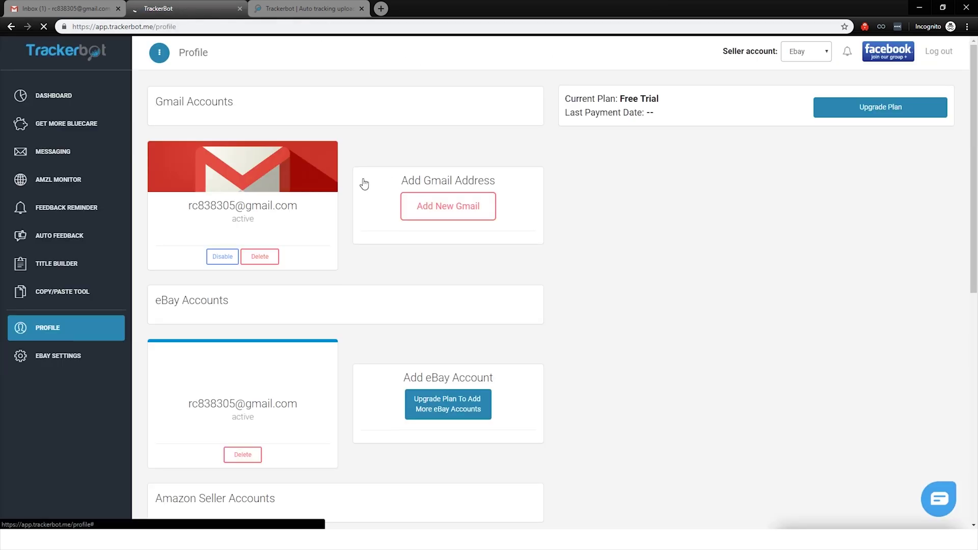
pyautogui.click(15, 27)
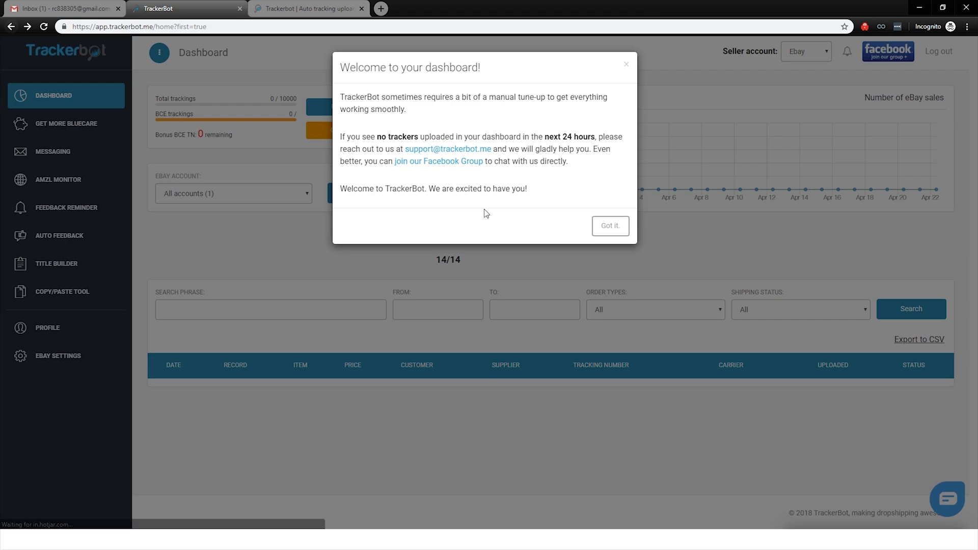
pyautogui.click(607, 226)
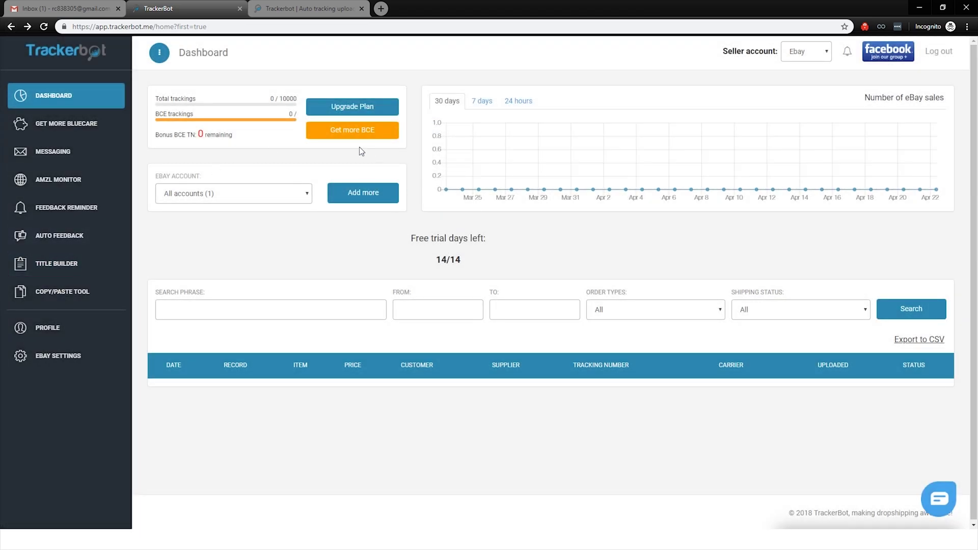
pyautogui.click(252, 193)
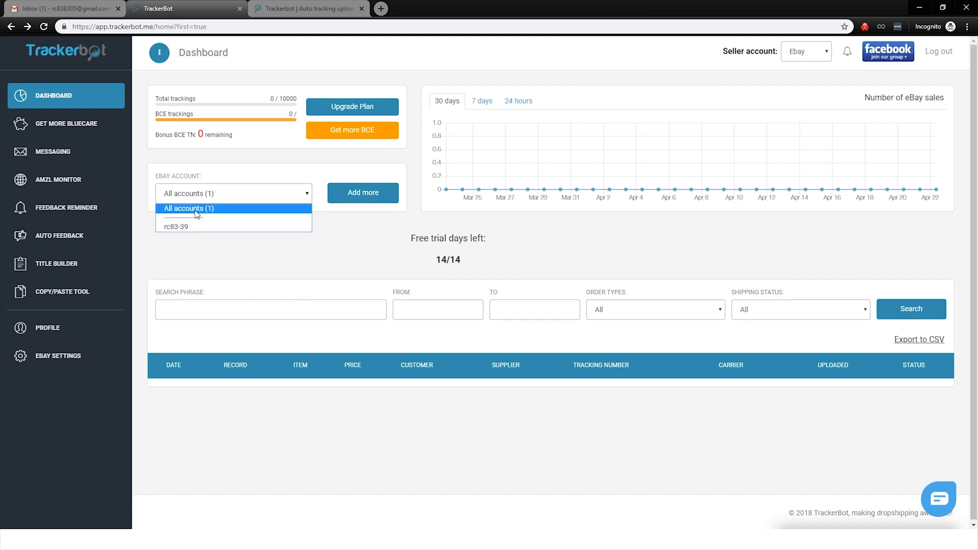
pyautogui.click(270, 244)
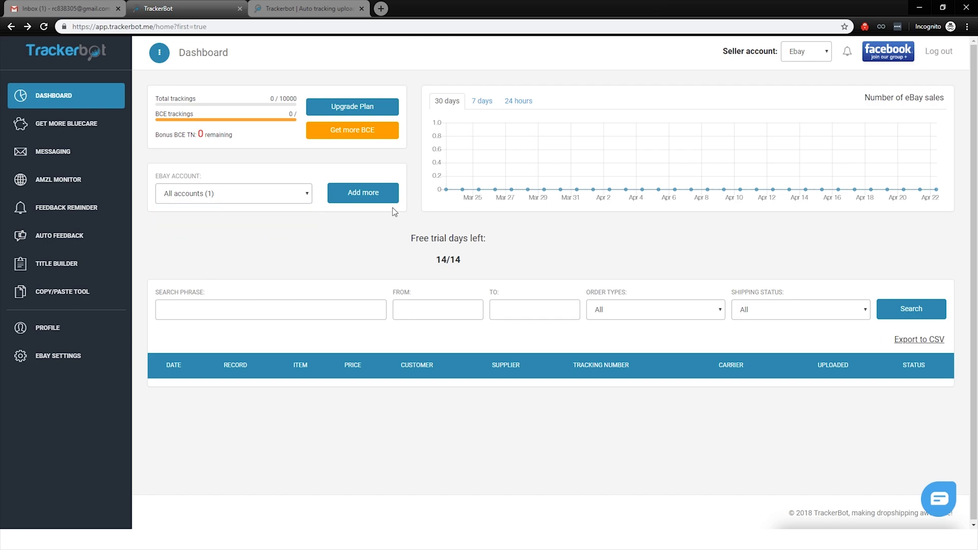
pyautogui.click(292, 193)
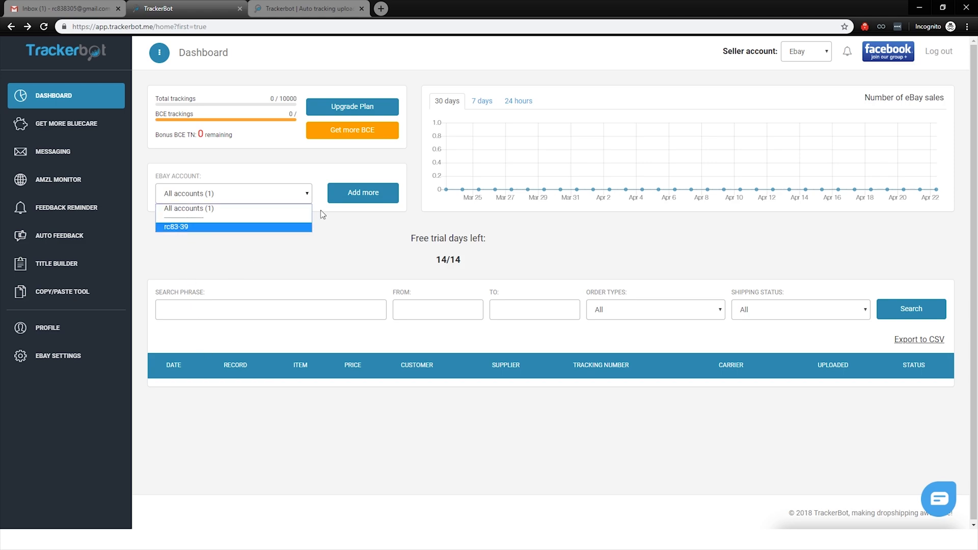
pyautogui.click(303, 199)
pyautogui.click(188, 231)
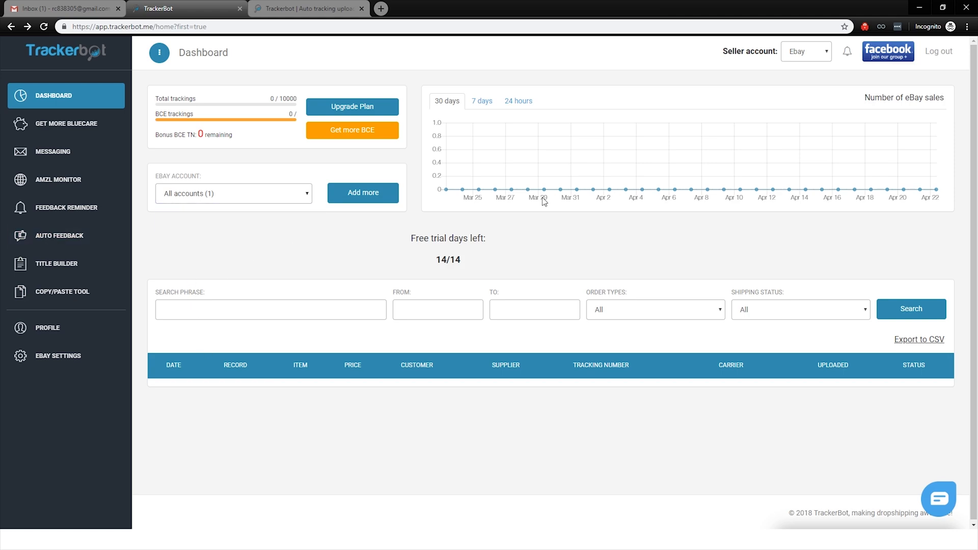
pyautogui.click(276, 193)
pyautogui.click(261, 243)
pyautogui.click(290, 193)
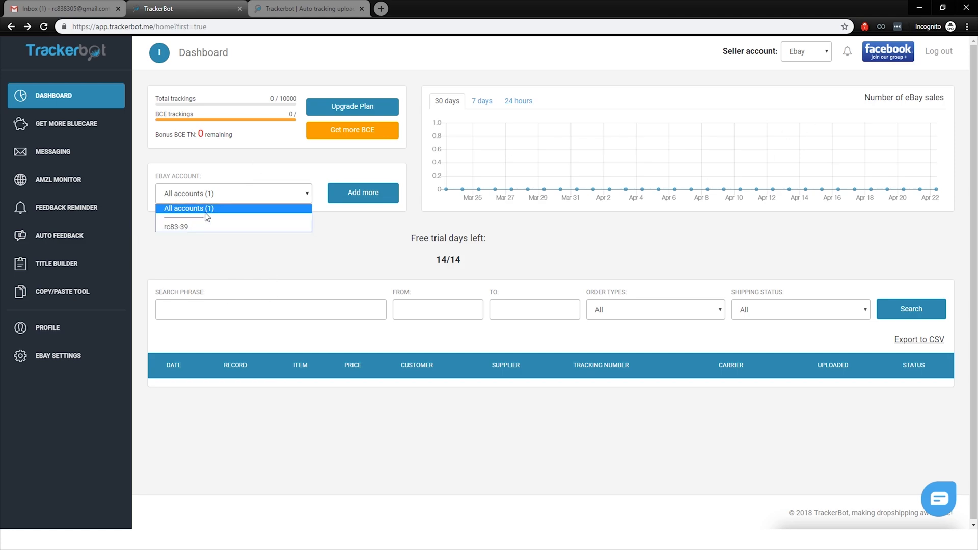
pyautogui.click(207, 211)
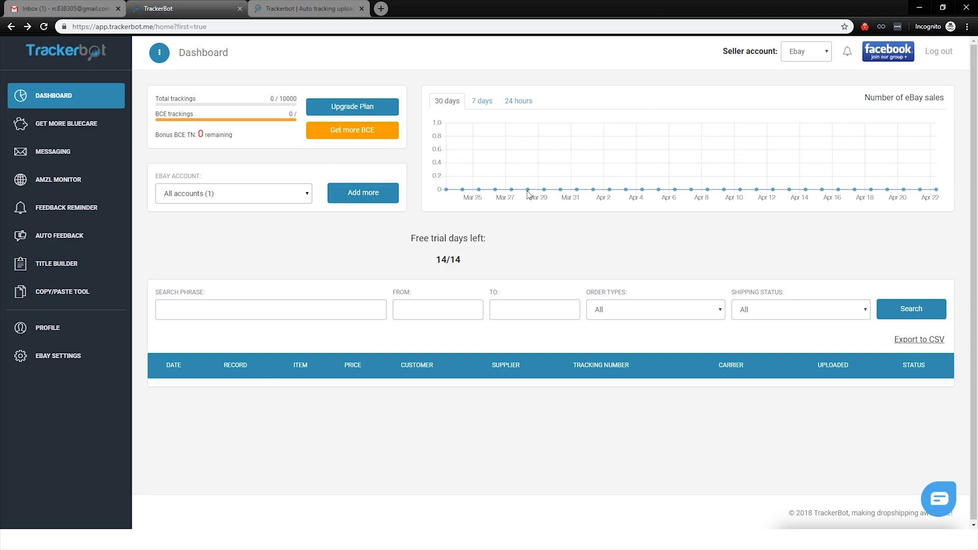
pyautogui.click(480, 100)
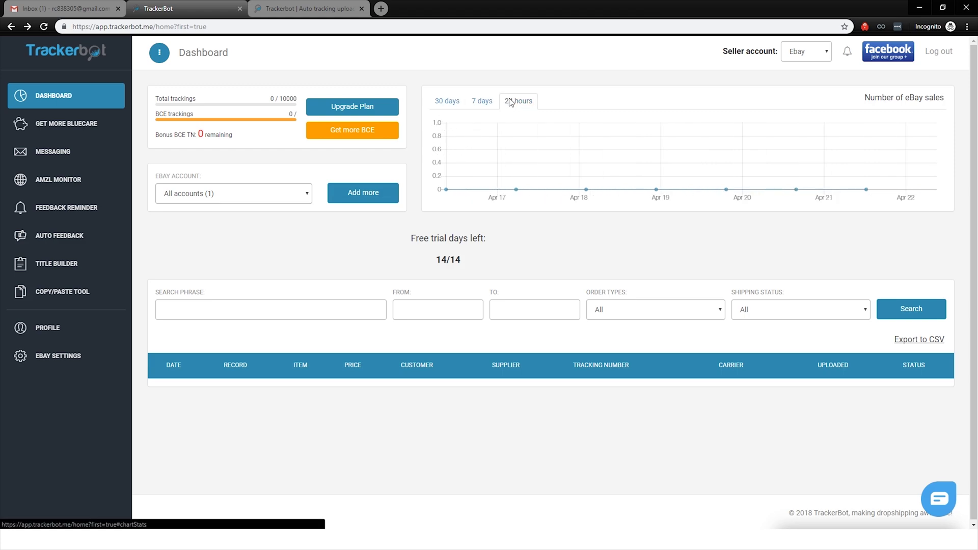
pyautogui.click(511, 102)
pyautogui.click(450, 102)
pyautogui.click(511, 101)
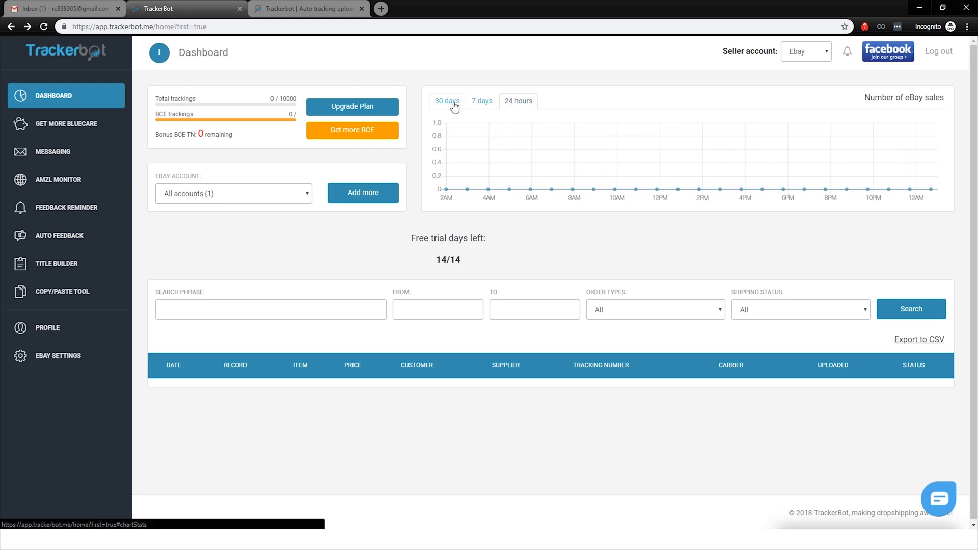
pyautogui.click(449, 102)
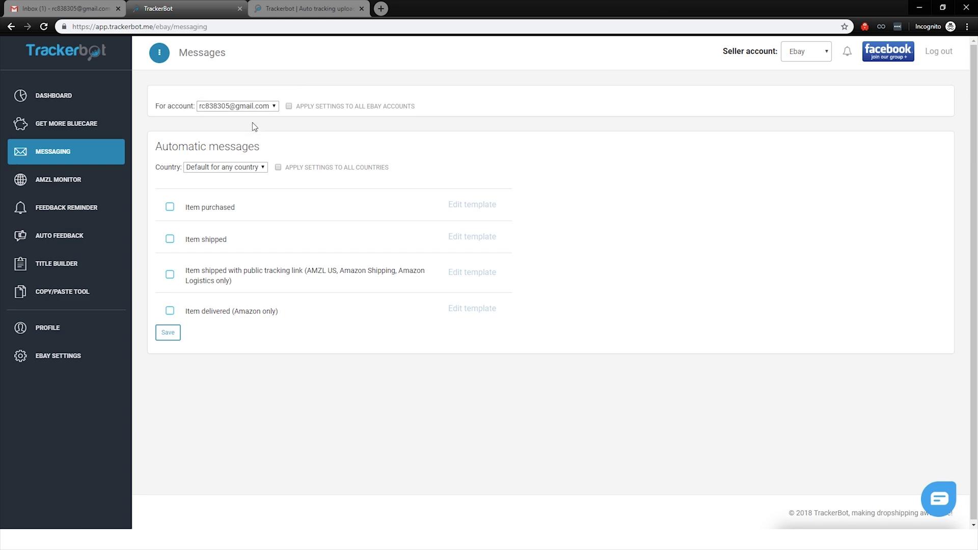
# Keep the same messaging account, set the country to United States, and enable Item purchased
pyautogui.click(268, 107)
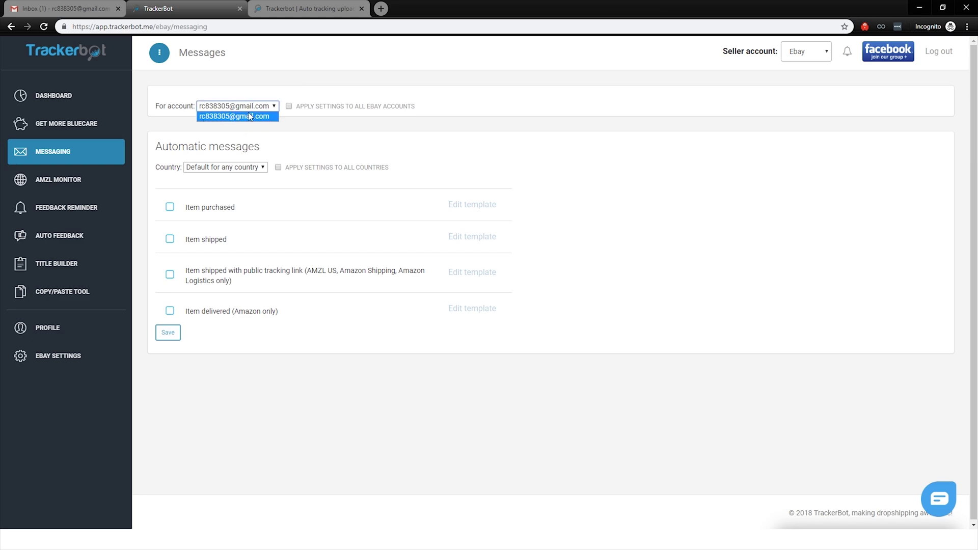
pyautogui.click(250, 116)
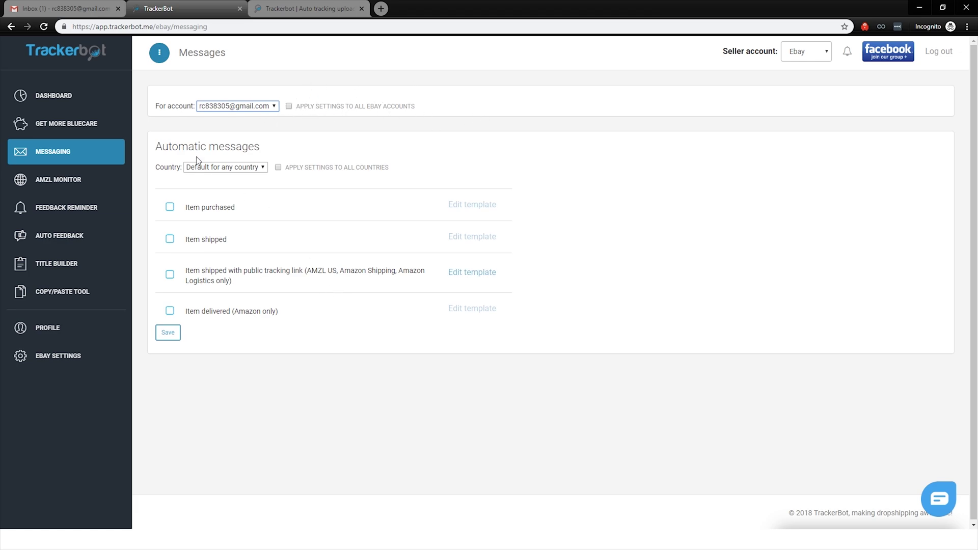
pyautogui.click(250, 167)
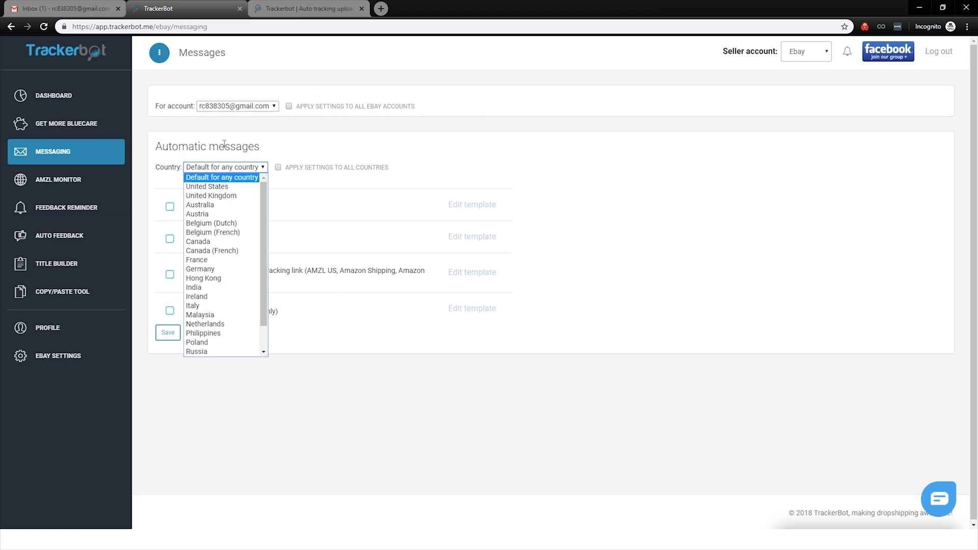
pyautogui.click(222, 193)
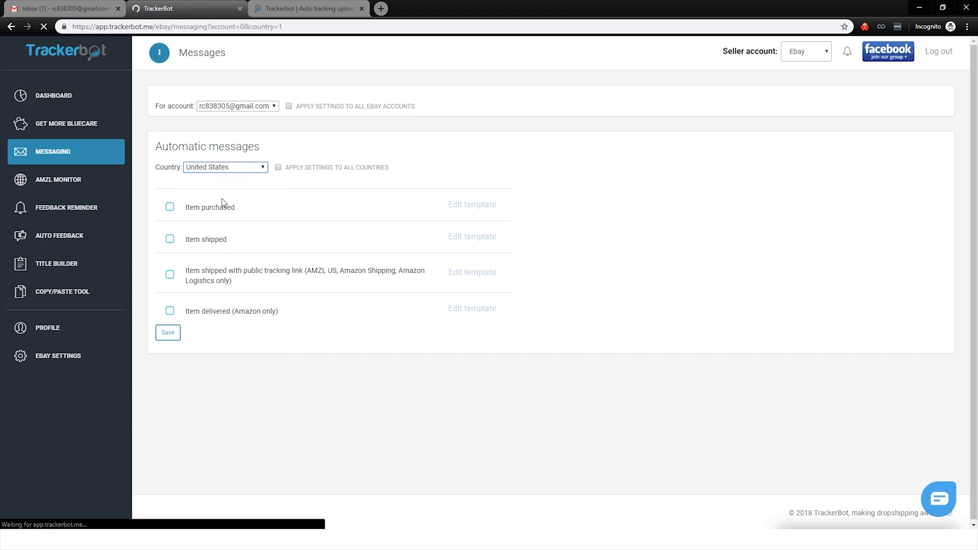
pyautogui.click(172, 208)
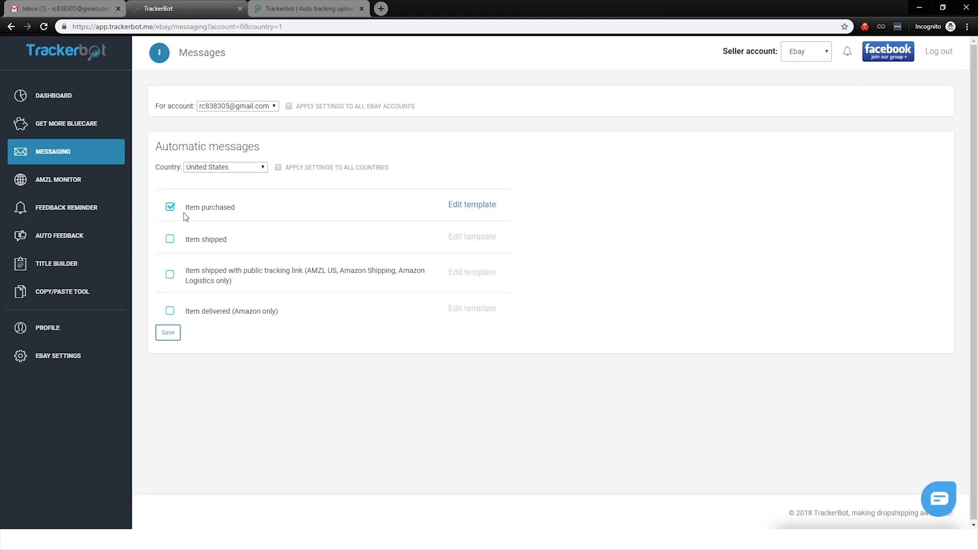
# Review the Item purchased and Item shipped templates, then switch Item purchased back off
pyautogui.click(484, 205)
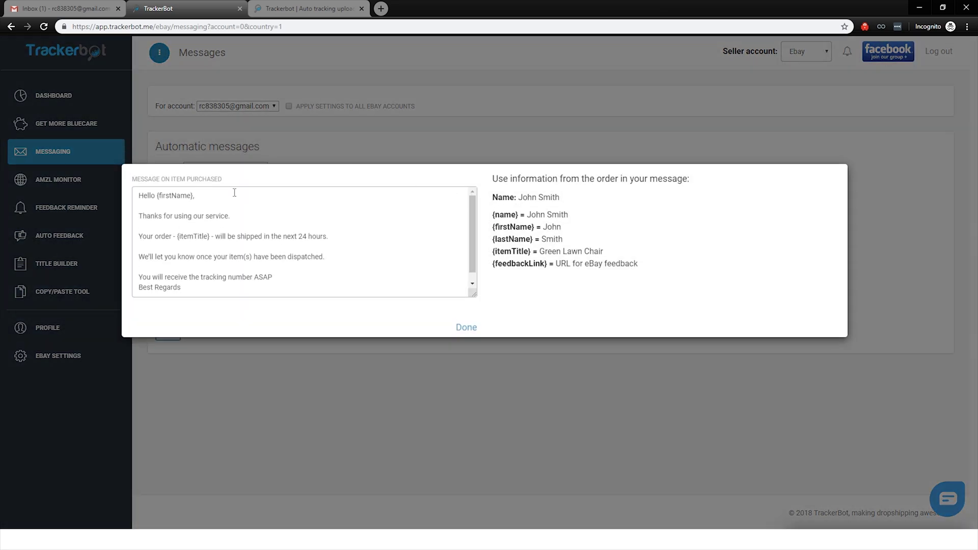
pyautogui.click(144, 196)
pyautogui.moveTo(156, 196); pyautogui.dragTo(193, 196)
pyautogui.click(484, 212)
pyautogui.click(466, 327)
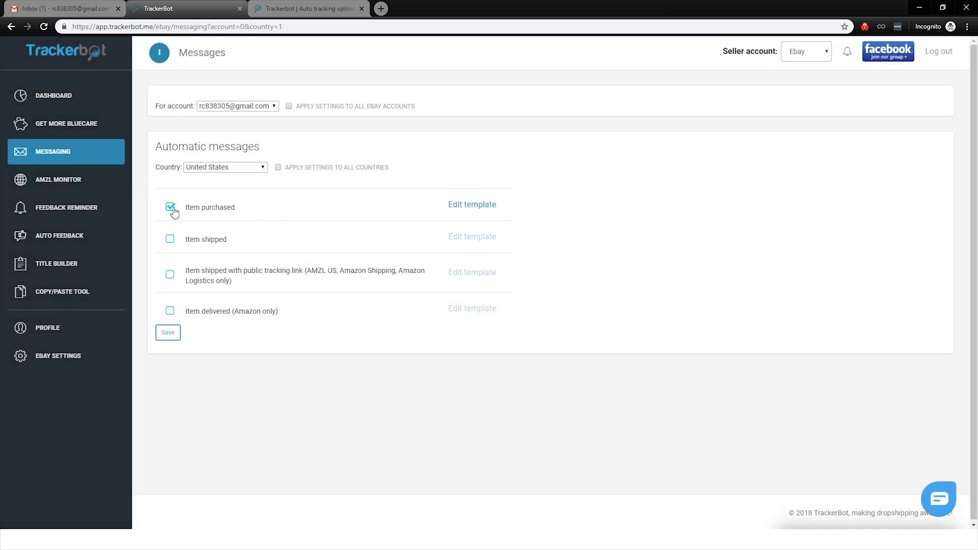
pyautogui.click(170, 206)
pyautogui.click(476, 237)
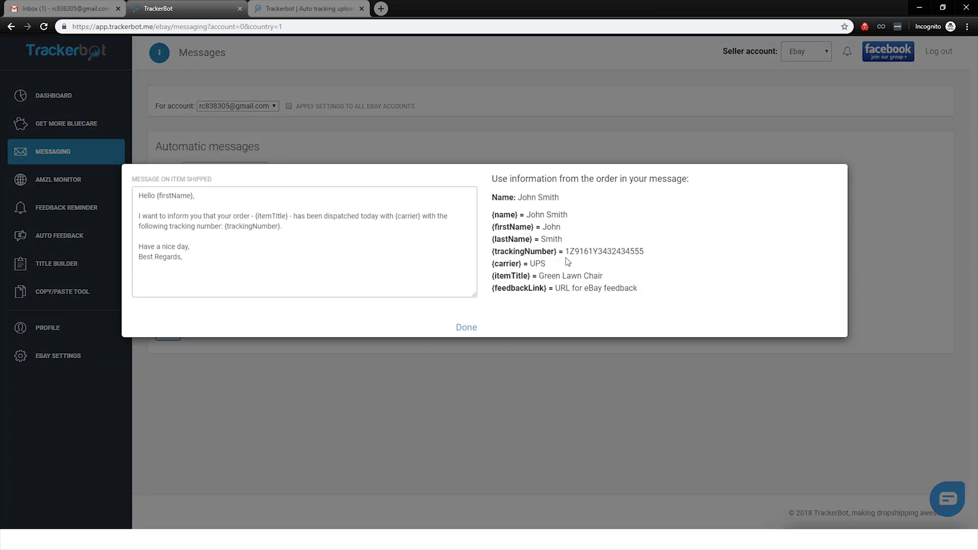
pyautogui.click(468, 327)
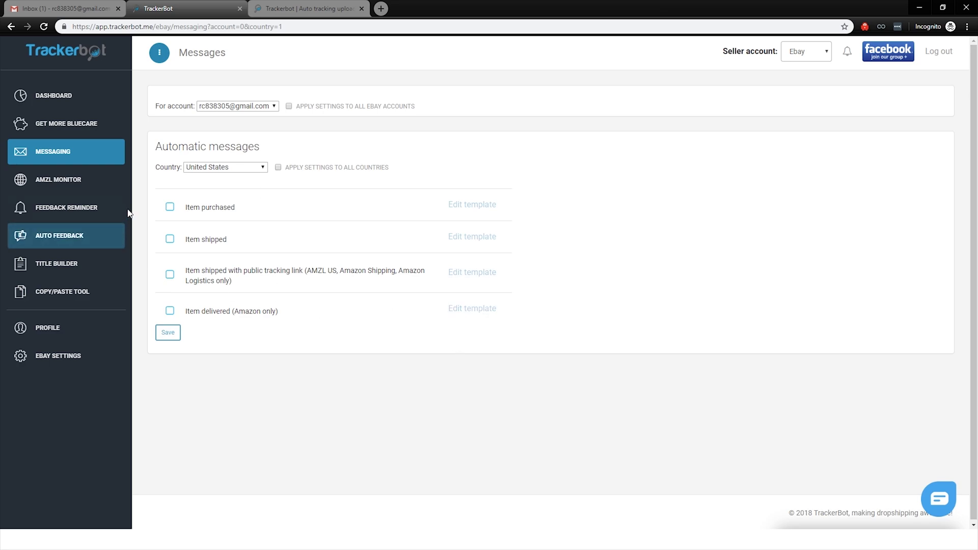
pyautogui.click(57, 178)
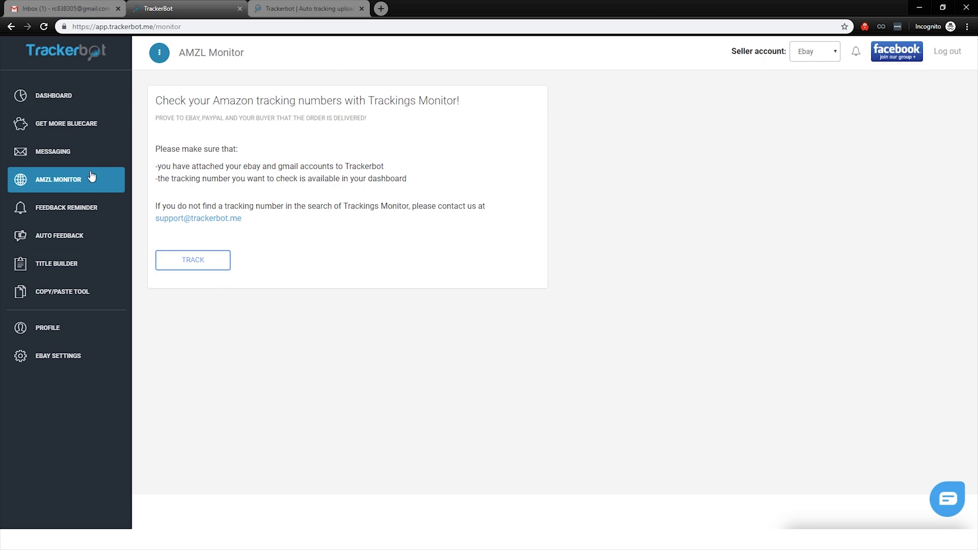
# Open the AMZL Monitor's tracking link as a new Trackings Monitor tab
pyautogui.rightClick(189, 263)
pyautogui.click(222, 273)
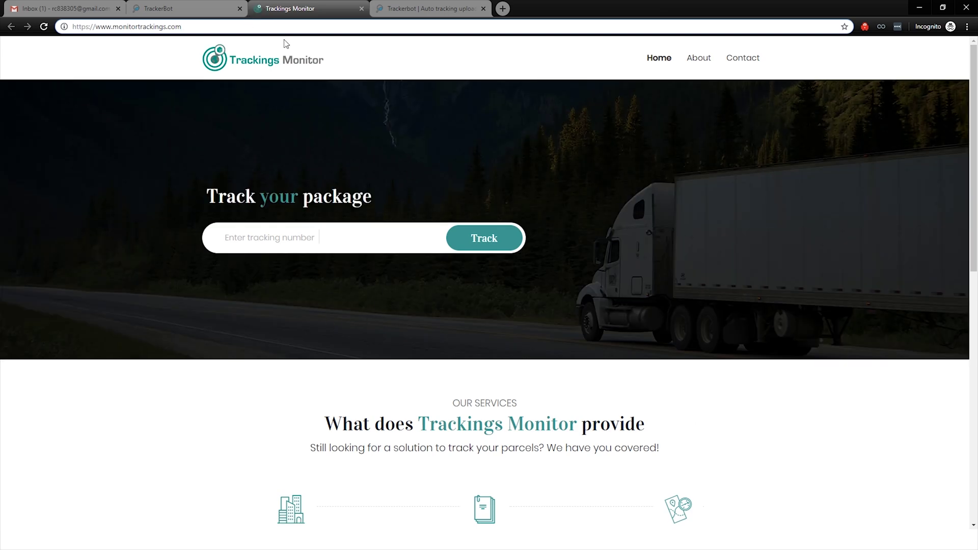
pyautogui.scroll(-3, 756, 204)
pyautogui.scroll(-3, 568, 280)
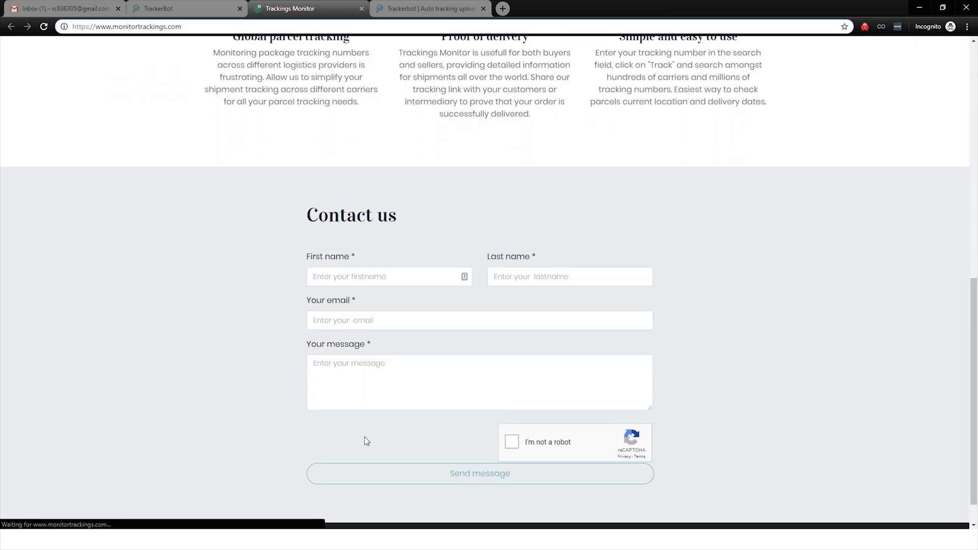
pyautogui.scroll(6, 397, 351)
pyautogui.scroll(1, 451, 207)
# Browse Trackings Monitor, glance at the TrackerBot and Gmail tabs, then close Trackings Monitor
pyautogui.click(372, 382)
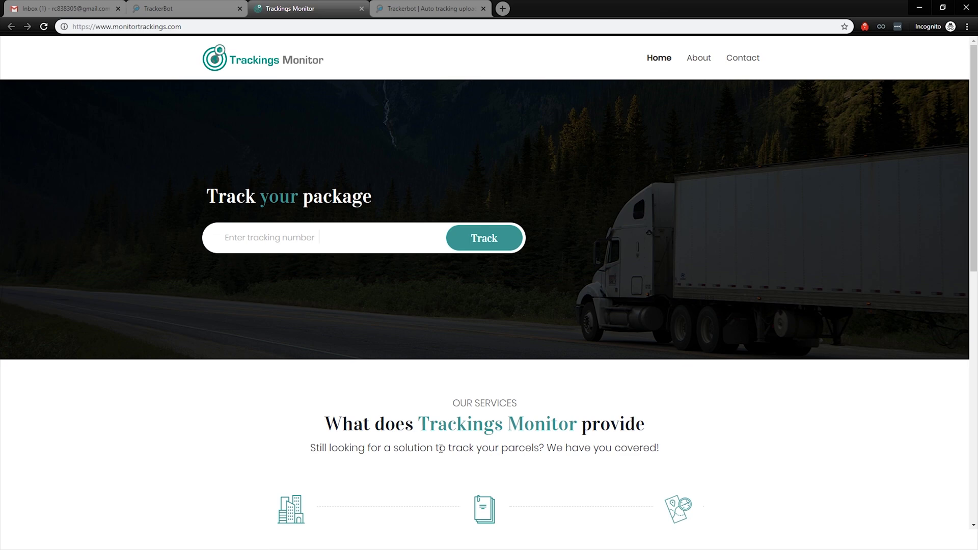
pyautogui.click(177, 8)
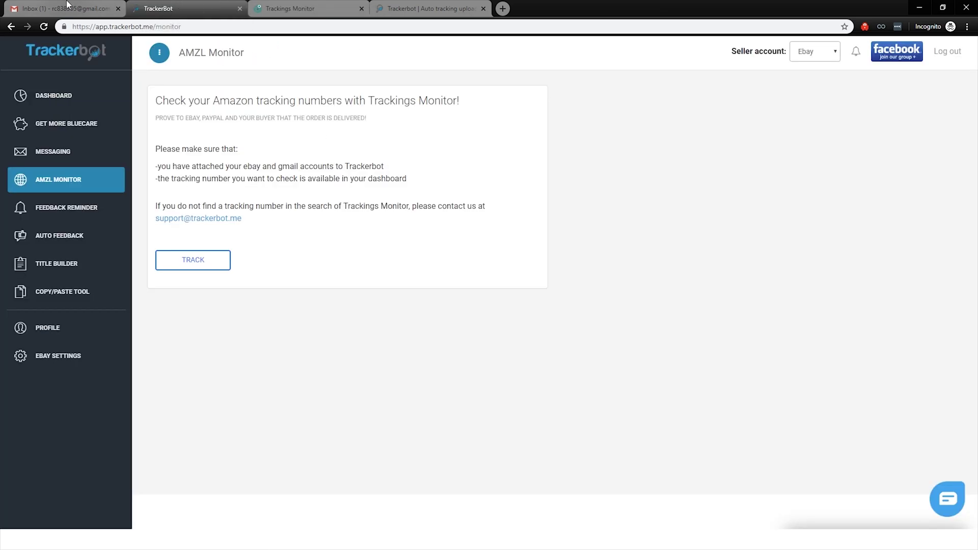
pyautogui.click(21, 8)
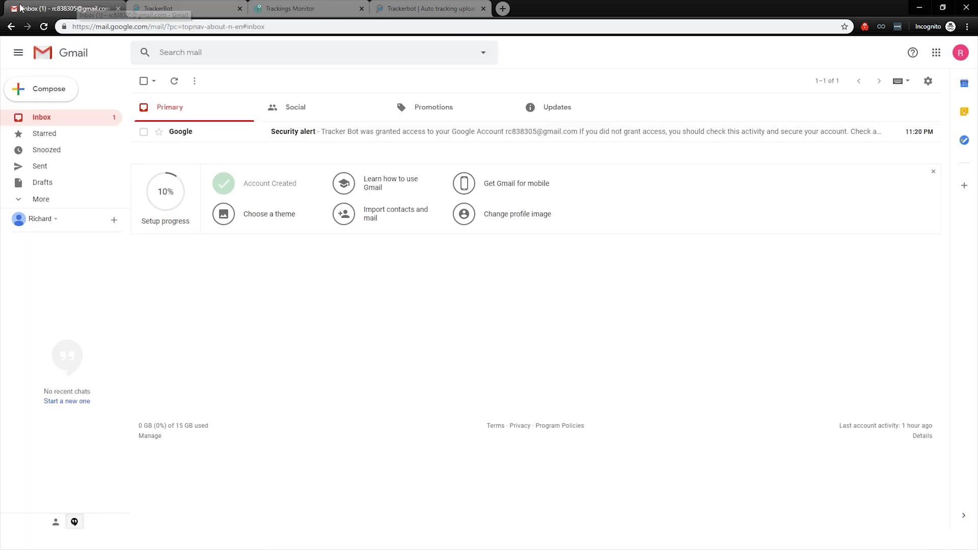
pyautogui.click(191, 10)
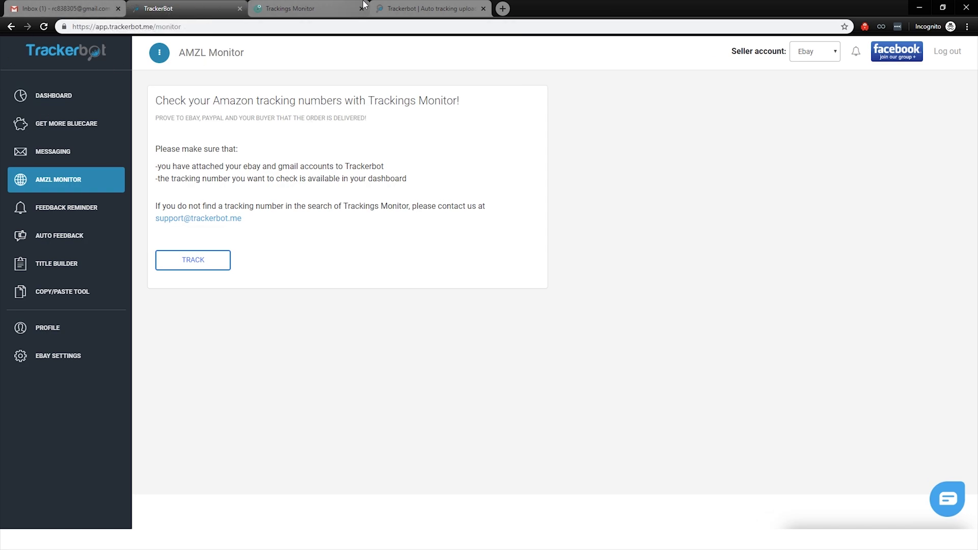
pyautogui.click(325, 15)
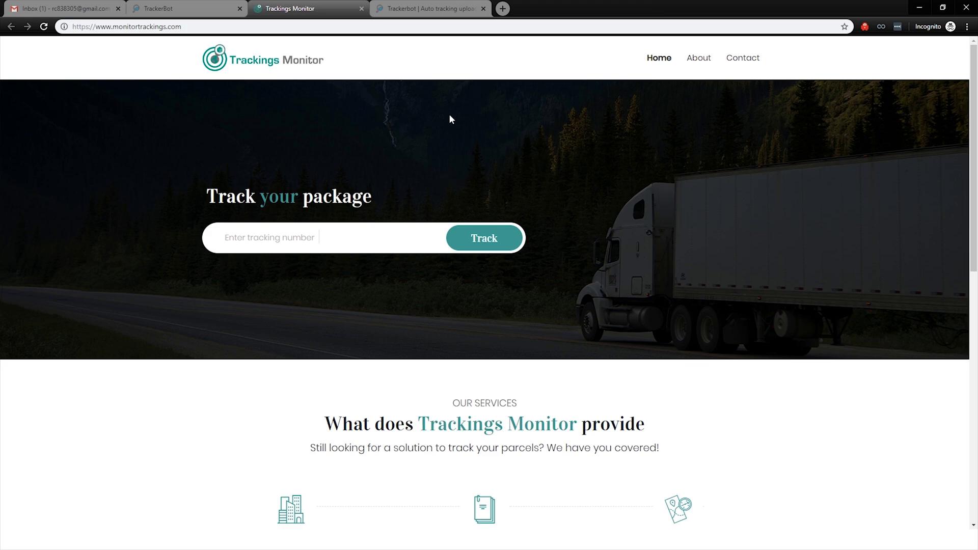
pyautogui.click(363, 8)
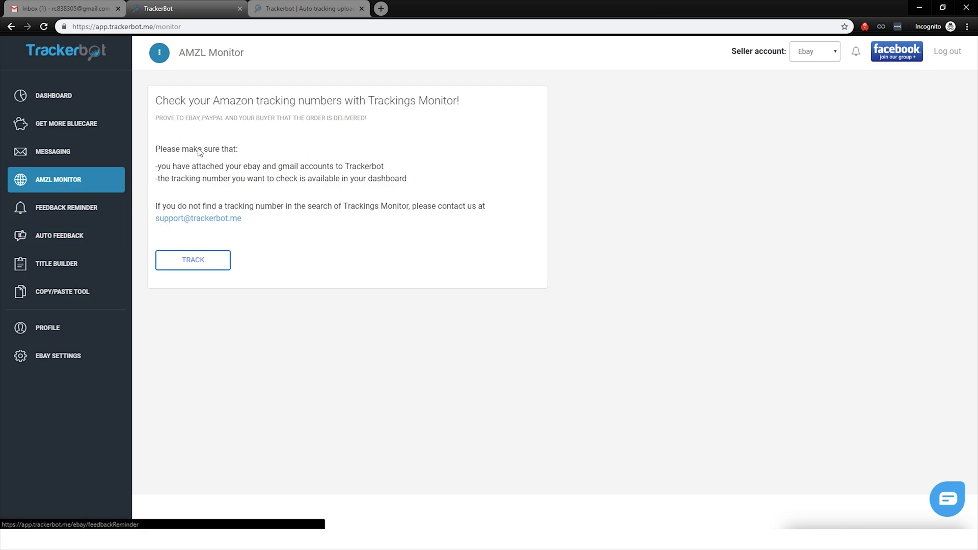
# Open Feedback Reminder settings, review the heading, and keep the same account
pyautogui.click(72, 207)
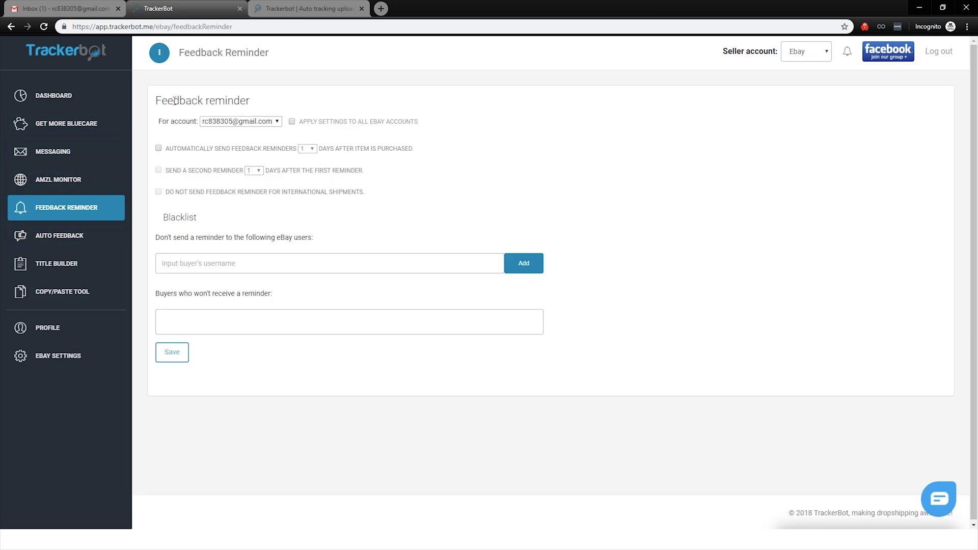
pyautogui.moveTo(157, 104); pyautogui.dragTo(235, 104)
pyautogui.click(325, 107)
pyautogui.moveTo(158, 105); pyautogui.dragTo(236, 105)
pyautogui.click(281, 104)
pyautogui.click(260, 121)
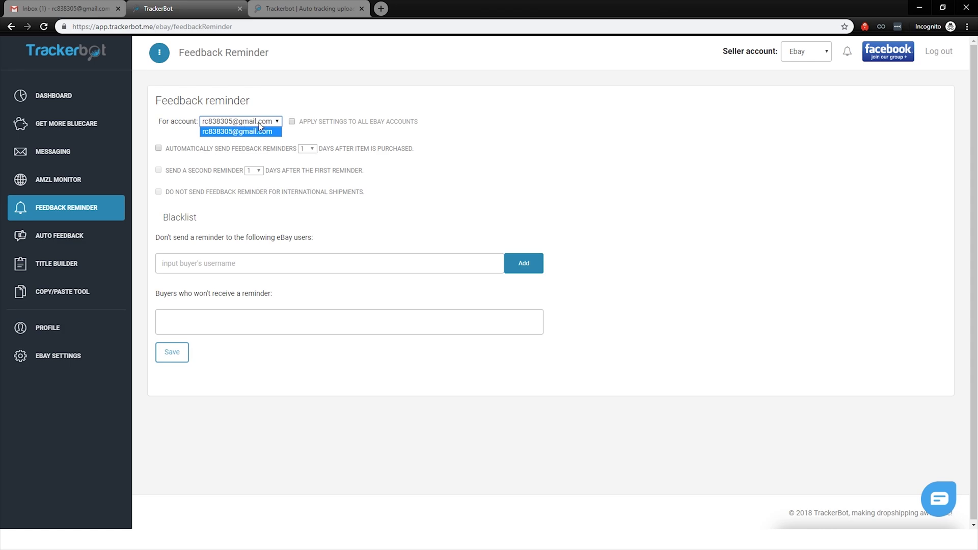
pyautogui.click(313, 101)
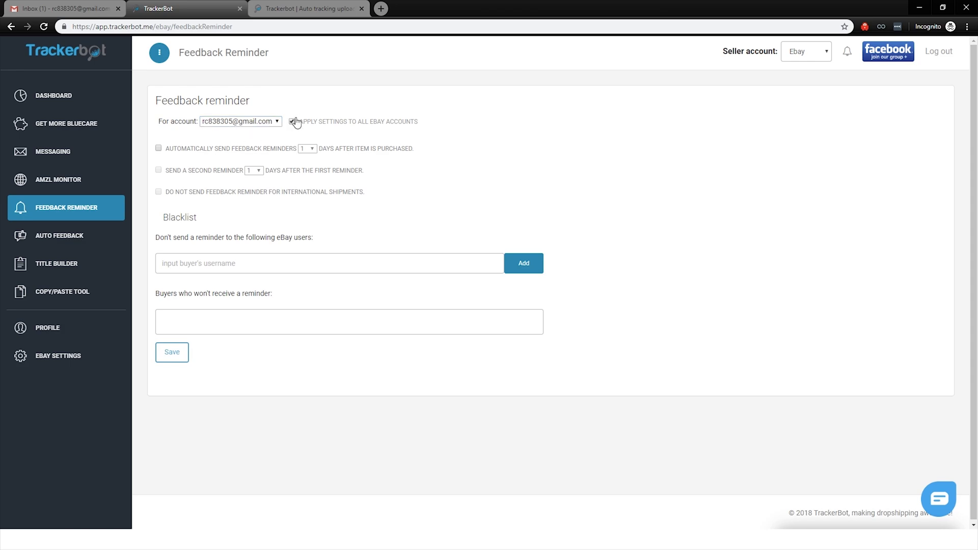
# Turn on automatic feedback reminders, send the first after 3 days, and review the message
pyautogui.click(159, 149)
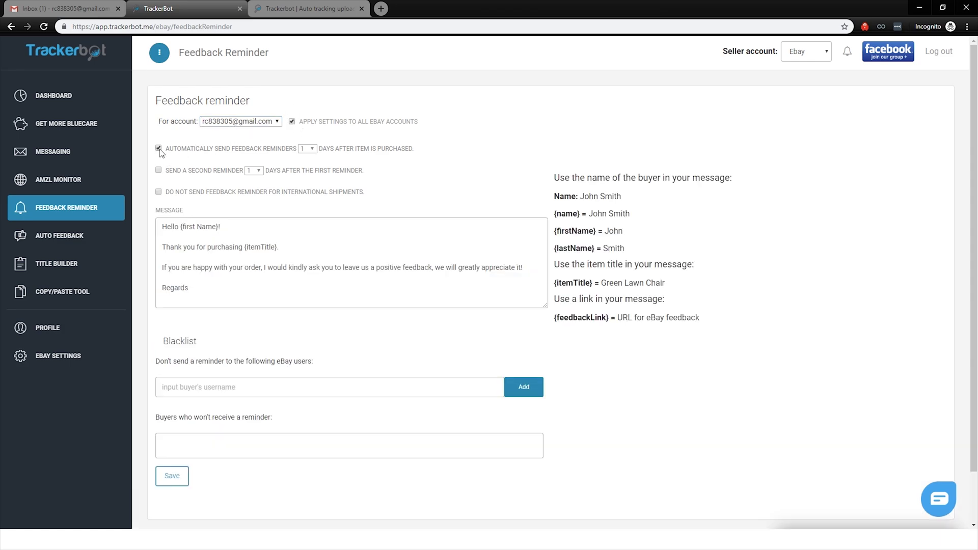
pyautogui.click(310, 150)
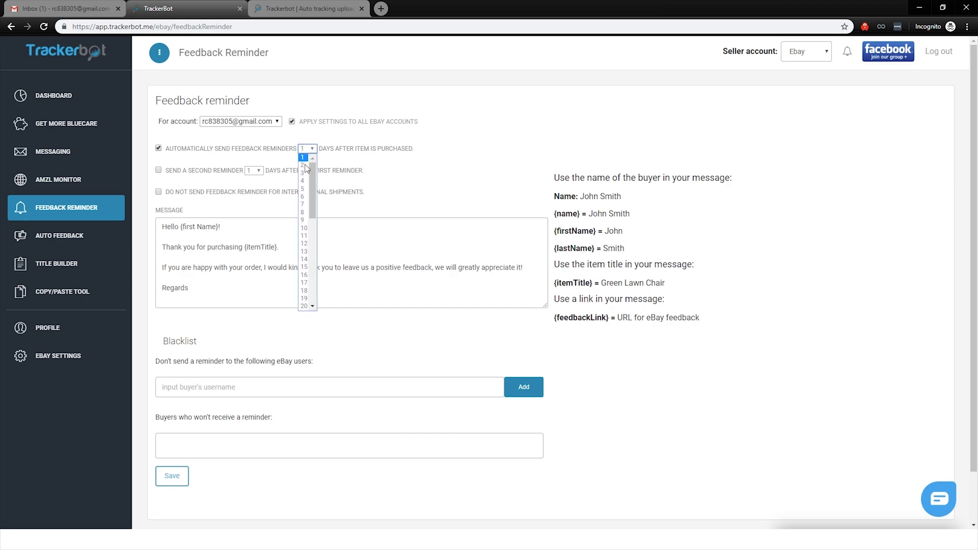
pyautogui.click(305, 173)
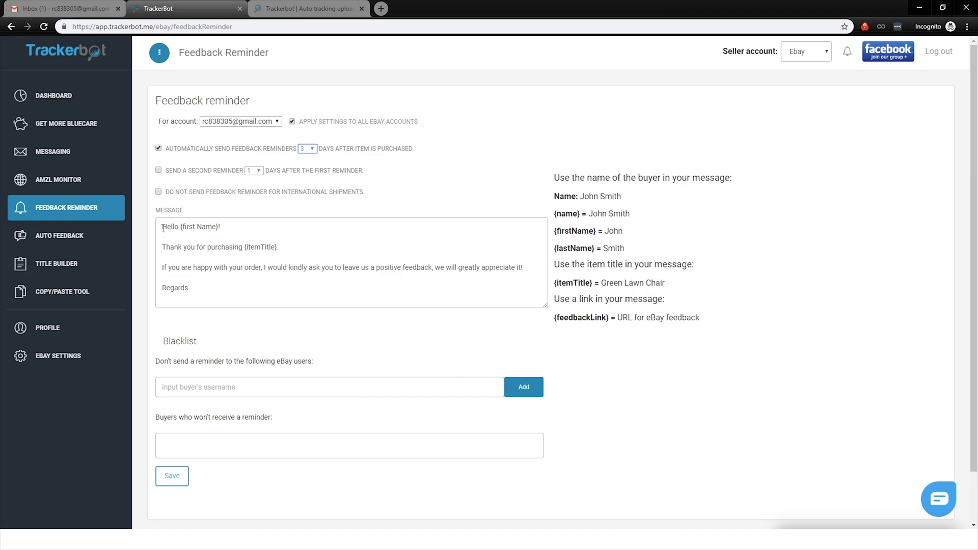
pyautogui.moveTo(162, 227); pyautogui.dragTo(261, 301)
pyautogui.click(261, 300)
pyautogui.doubleClick(188, 227)
pyautogui.click(224, 251)
# Set the second reminder to 5 days, toggle the international-shipments skip, then turn reminders off
pyautogui.click(256, 171)
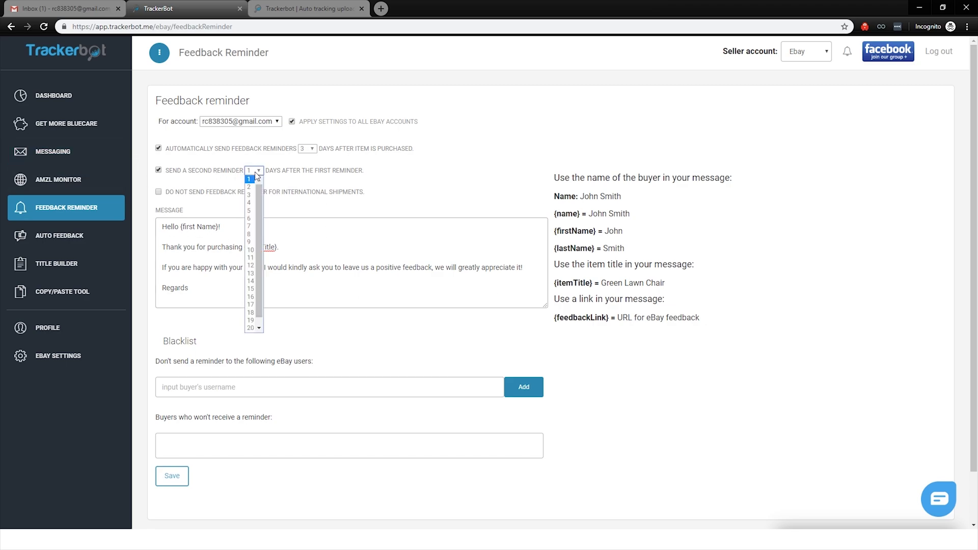
pyautogui.click(250, 211)
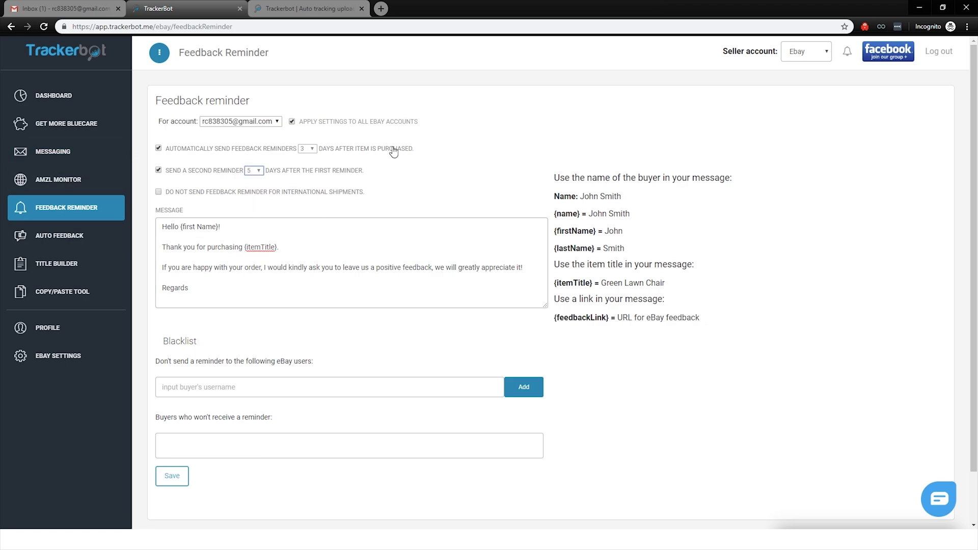
pyautogui.click(159, 193)
pyautogui.scroll(-2, 236, 274)
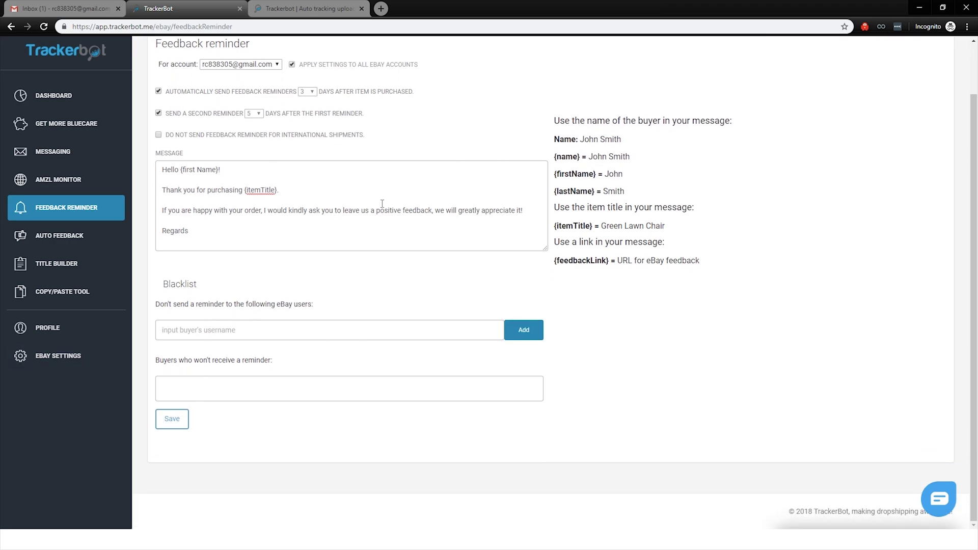
pyautogui.scroll(2, 147, 191)
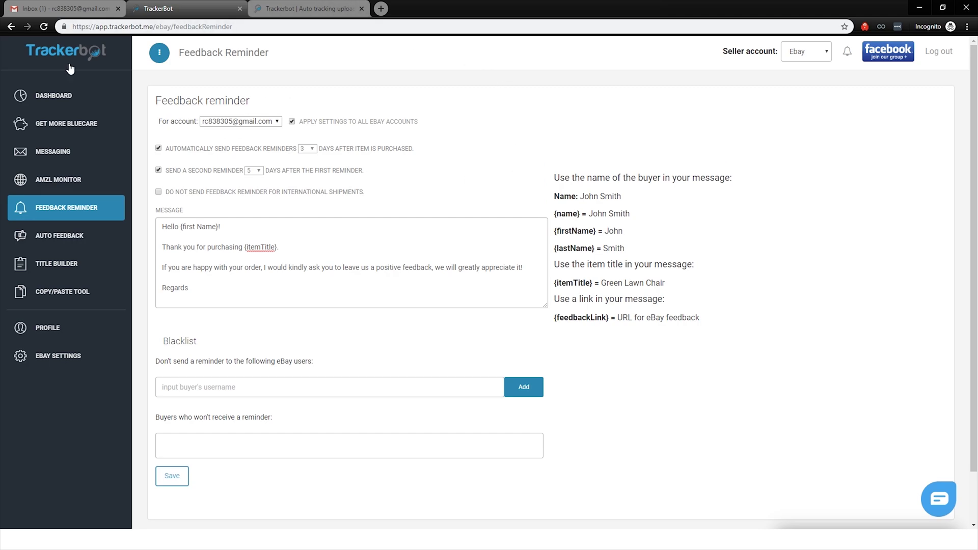
pyautogui.click(159, 148)
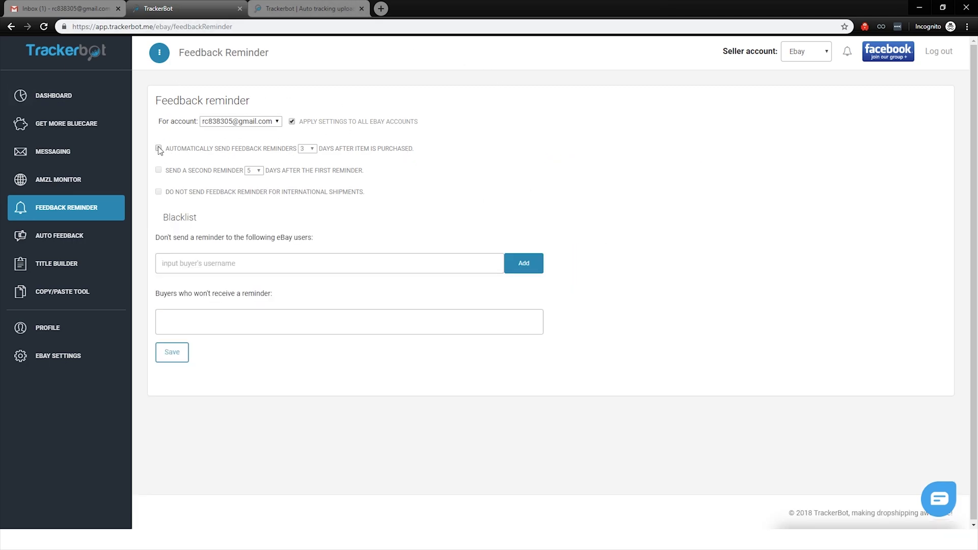
# On the Auto Feedback page, tick then untick automatic positive feedback for buyers
pyautogui.click(74, 243)
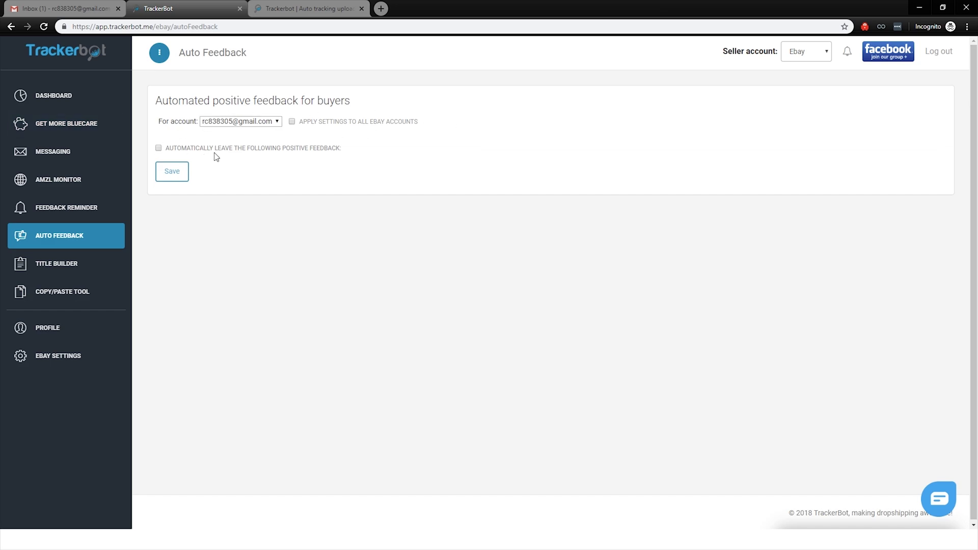
pyautogui.click(159, 149)
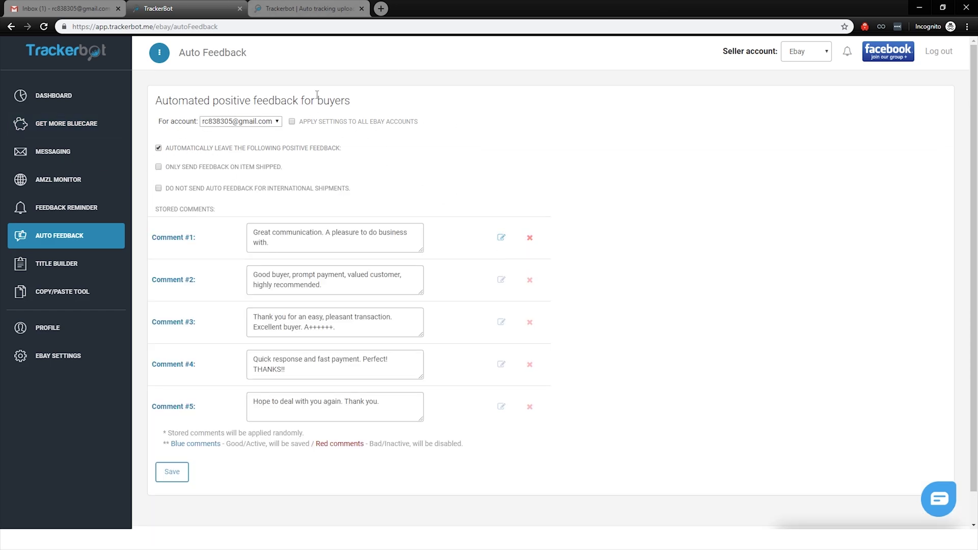
pyautogui.scroll(-1, 371, 77)
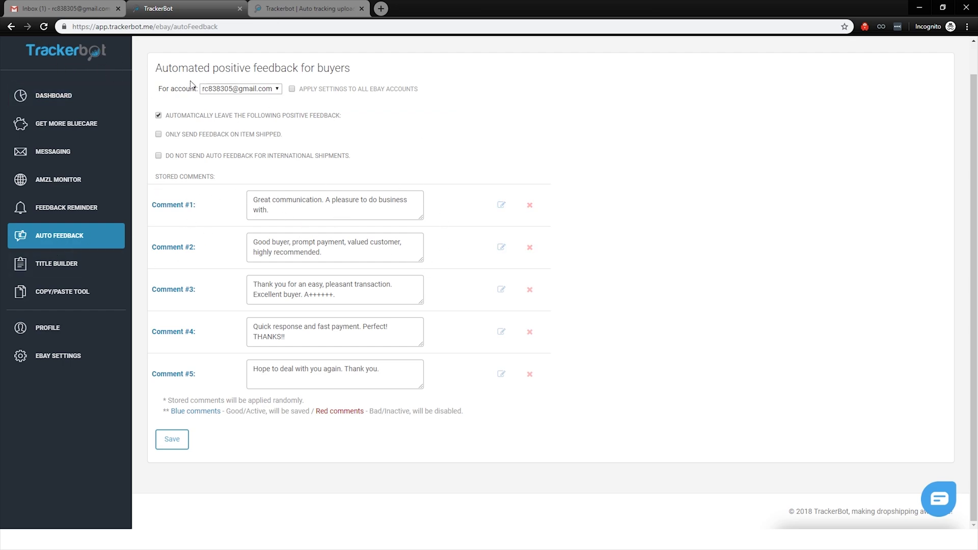
pyautogui.click(159, 115)
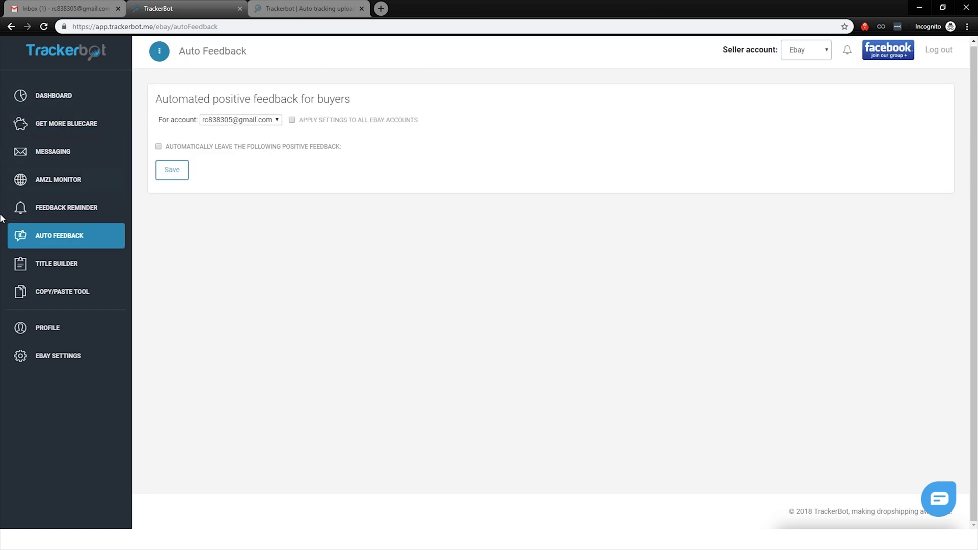
pyautogui.click(80, 266)
pyautogui.write('white tabel')
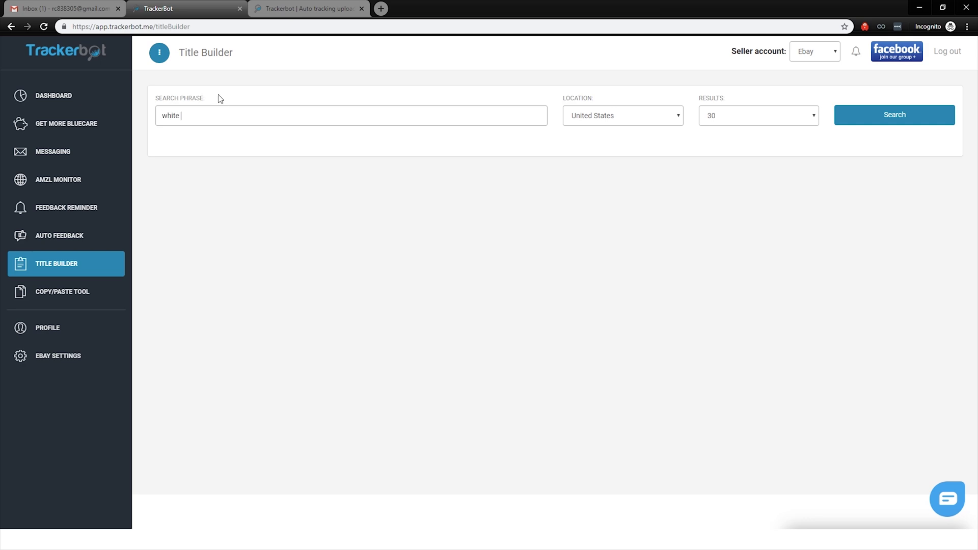
# Fix the search phrase to 'white table', run the keyword search, and inspect the random title
pyautogui.press('BackSpace')
pyautogui.press('BackSpace')
pyautogui.write('le')
pyautogui.click(875, 115)
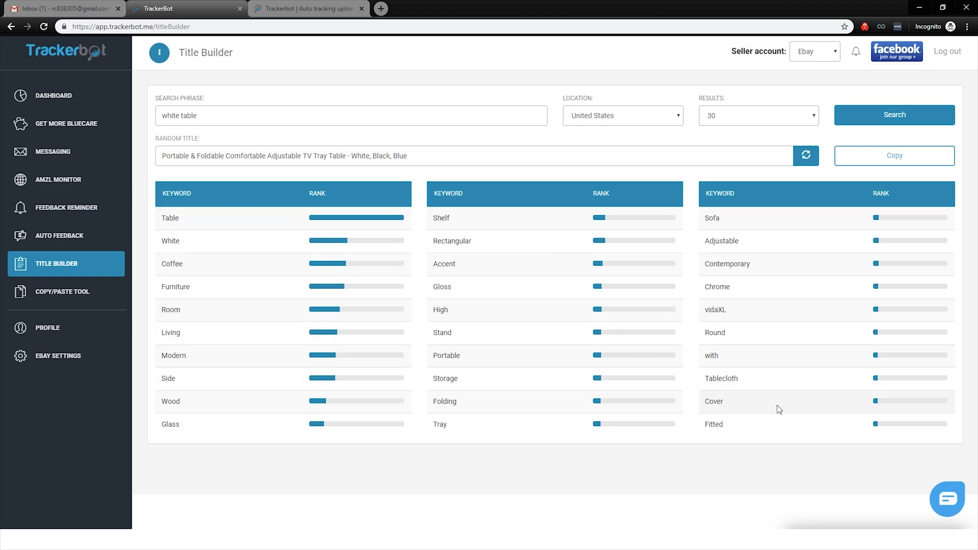
pyautogui.moveTo(156, 140); pyautogui.dragTo(498, 144)
pyautogui.click(163, 153)
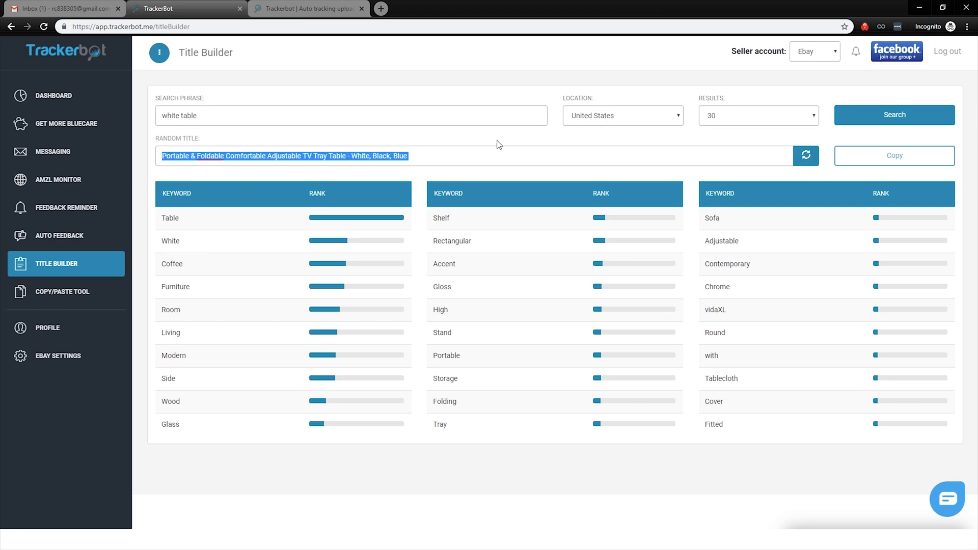
pyautogui.click(425, 148)
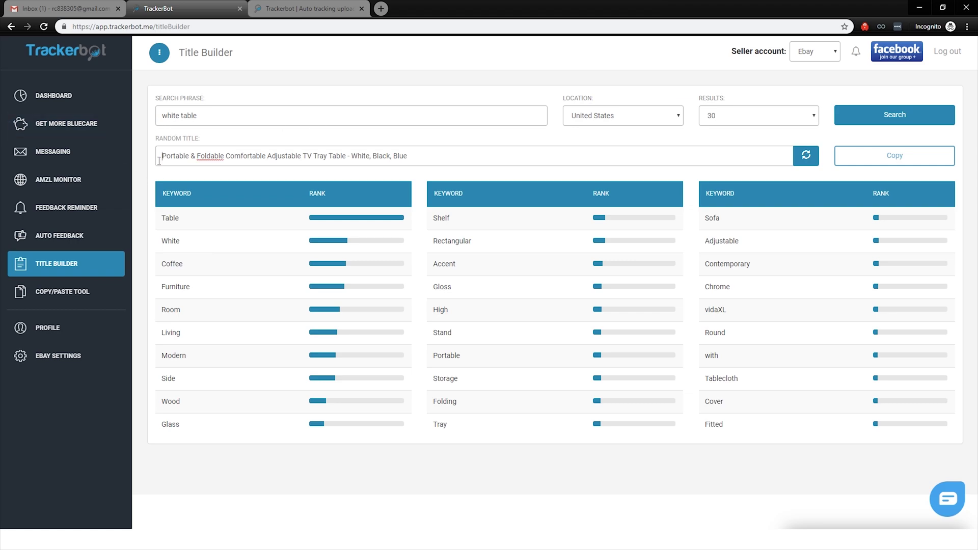
# Delete 'Foldable' from the generated random title, then clear the title entirely
pyautogui.moveTo(159, 160); pyautogui.dragTo(631, 148)
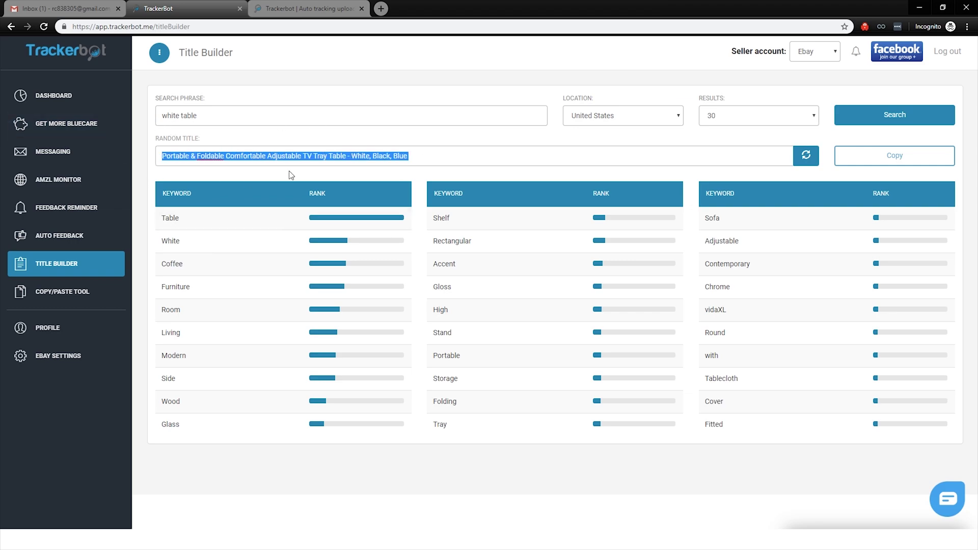
pyautogui.click(322, 135)
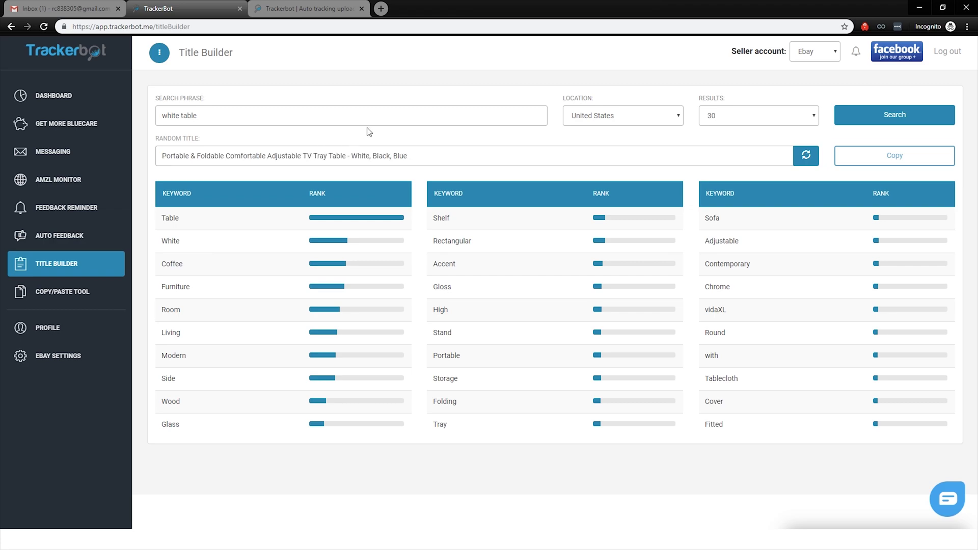
pyautogui.doubleClick(208, 159)
pyautogui.press('BackSpace')
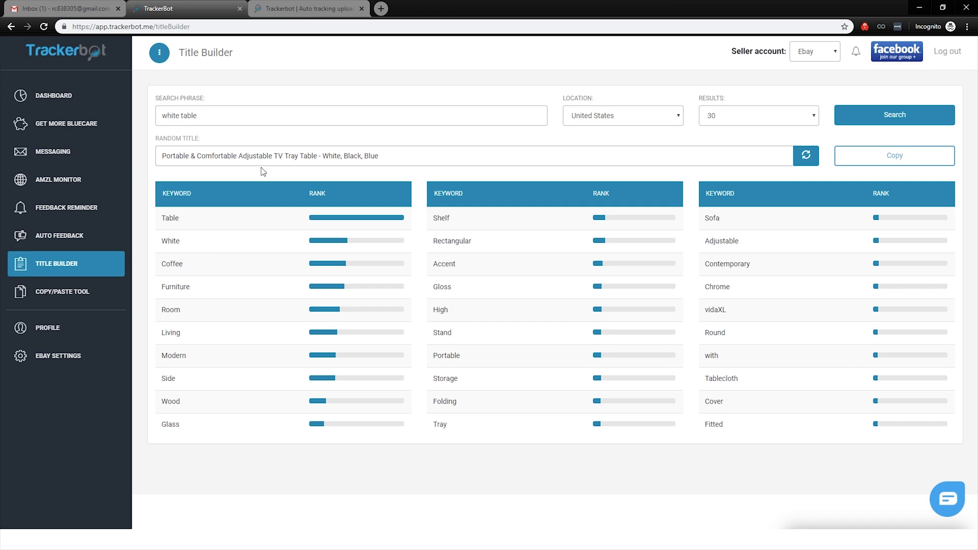
pyautogui.hotkey('ctrl', 'a')
pyautogui.press('BackSpace')
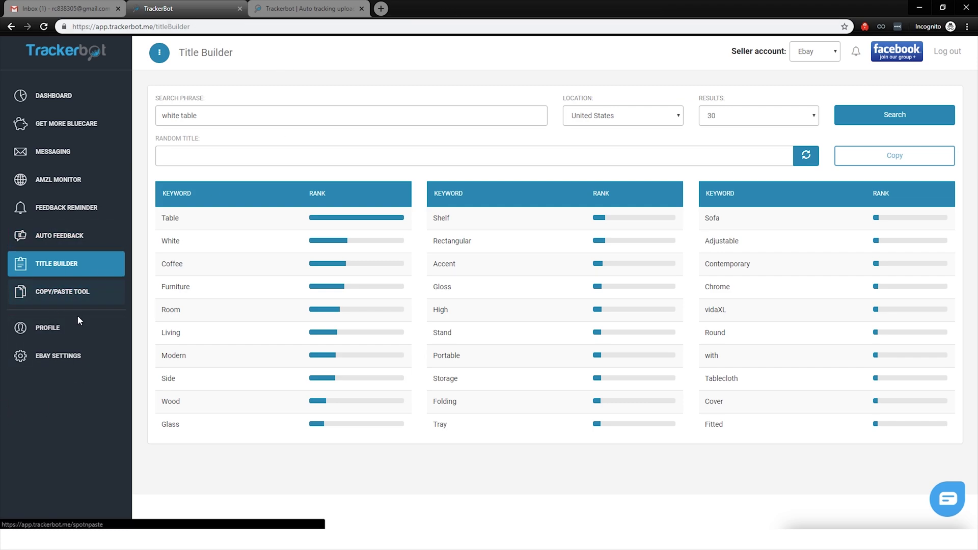
# Open the account Profile page, then switch to the pricing plans tab
pyautogui.click(77, 329)
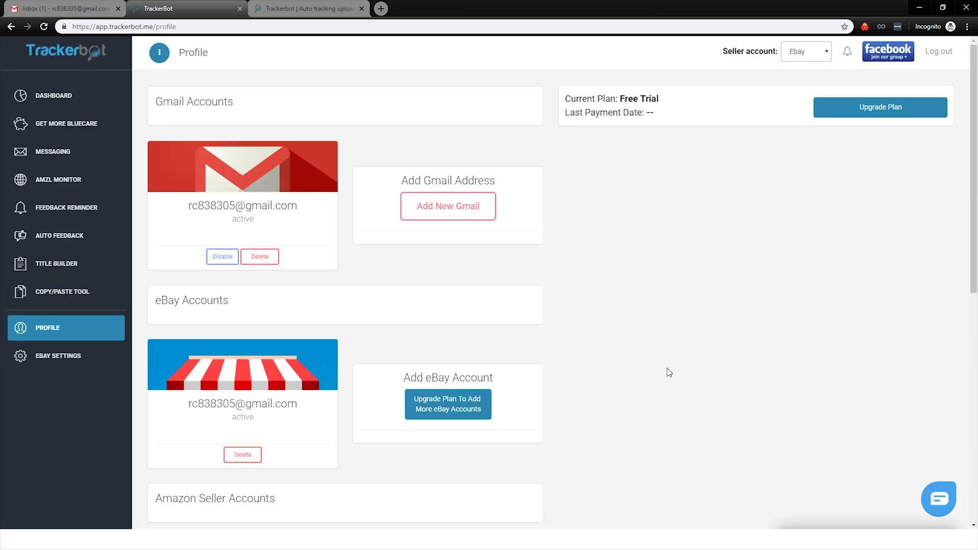
pyautogui.click(287, 6)
pyautogui.click(783, 291)
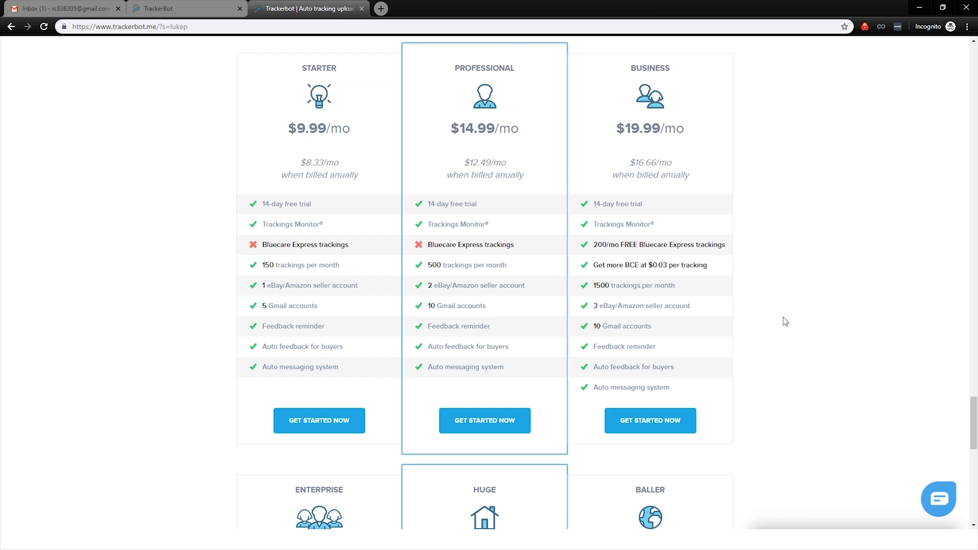
pyautogui.moveTo(659, 245)
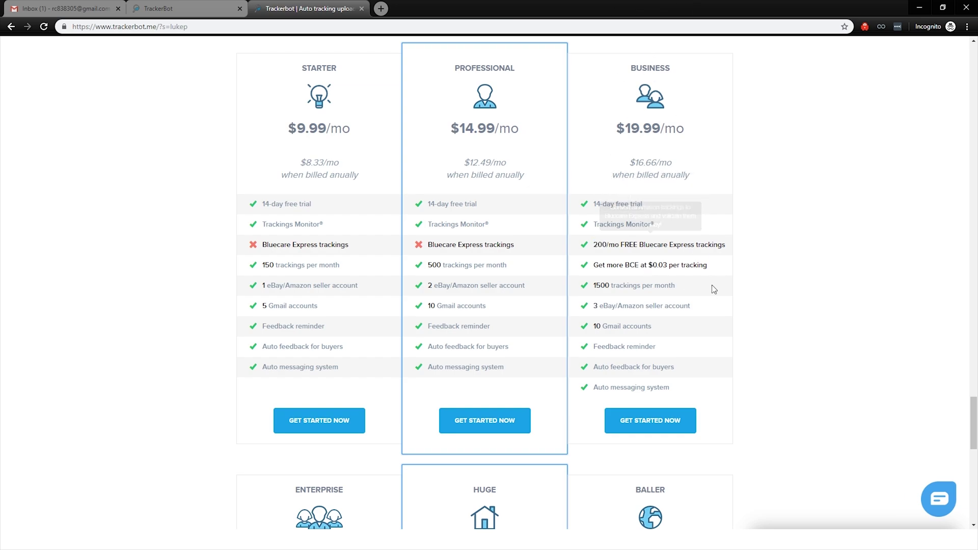
# Check the Business plan's Gmail and seller account limits, then go back to the TrackerBot tab
pyautogui.moveTo(595, 329); pyautogui.dragTo(650, 340)
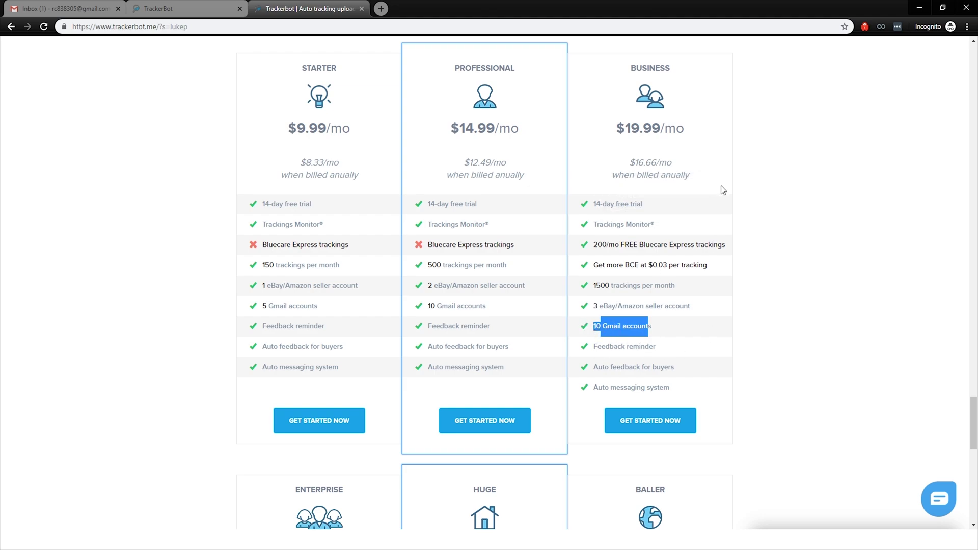
pyautogui.moveTo(593, 306); pyautogui.dragTo(690, 306)
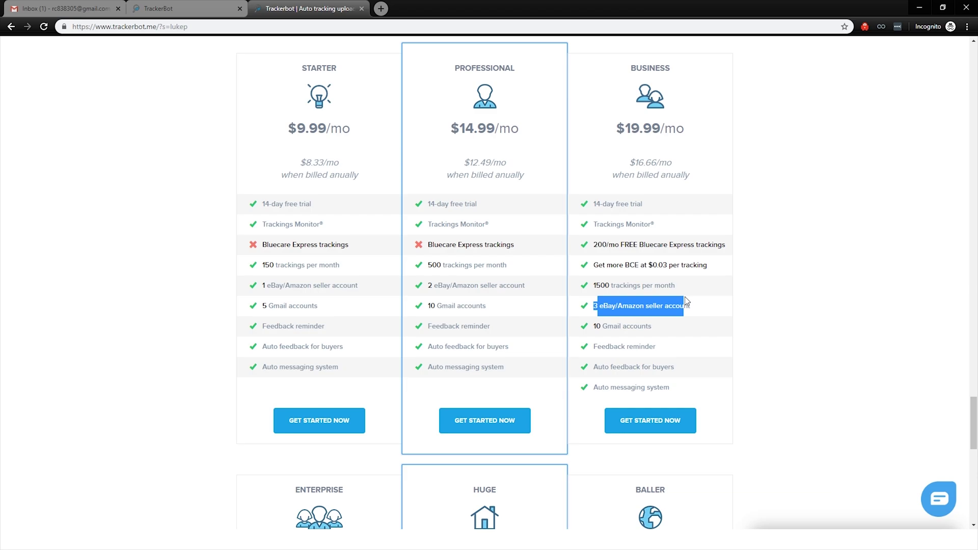
pyautogui.click(794, 316)
pyautogui.scroll(-2, 698, 241)
pyautogui.scroll(-4, 699, 241)
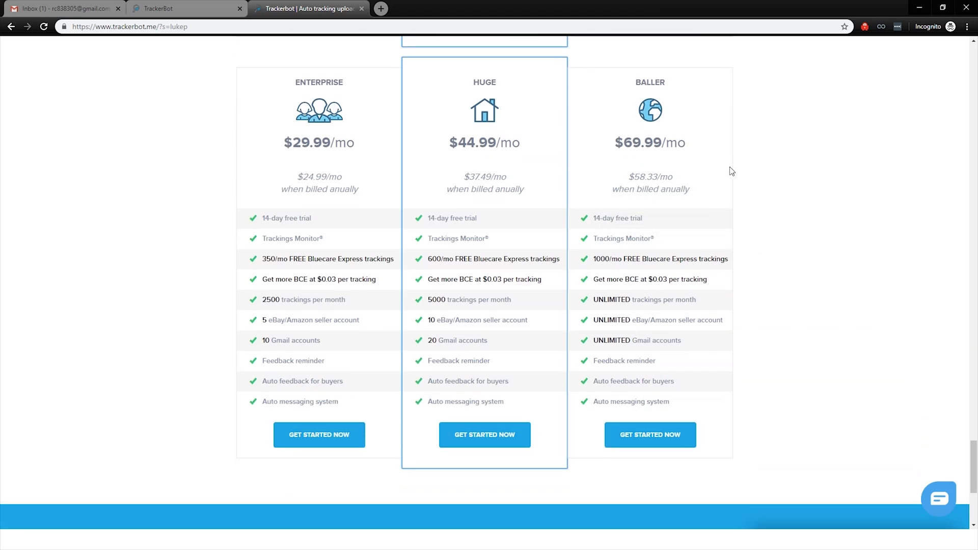
pyautogui.scroll(4, 362, 310)
pyautogui.scroll(-3, 515, 313)
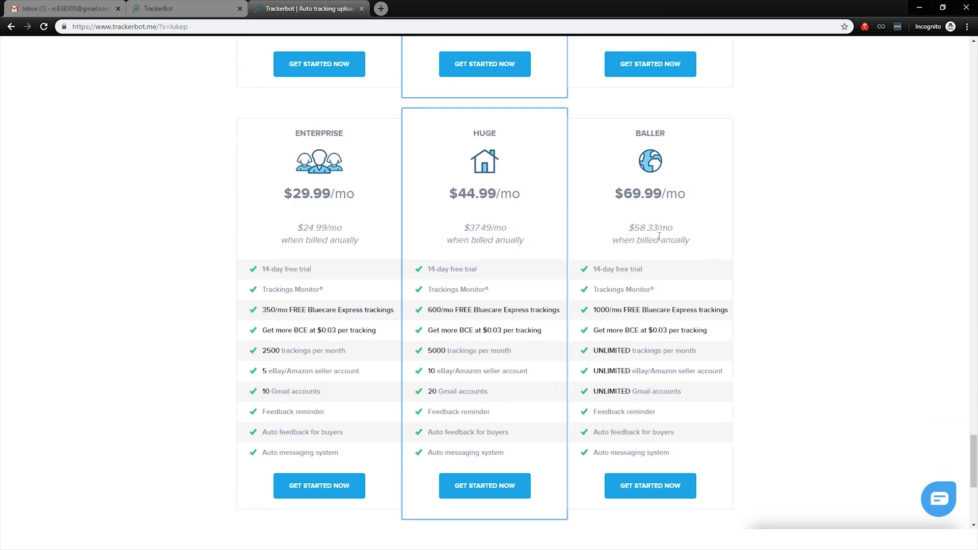
pyautogui.click(187, 8)
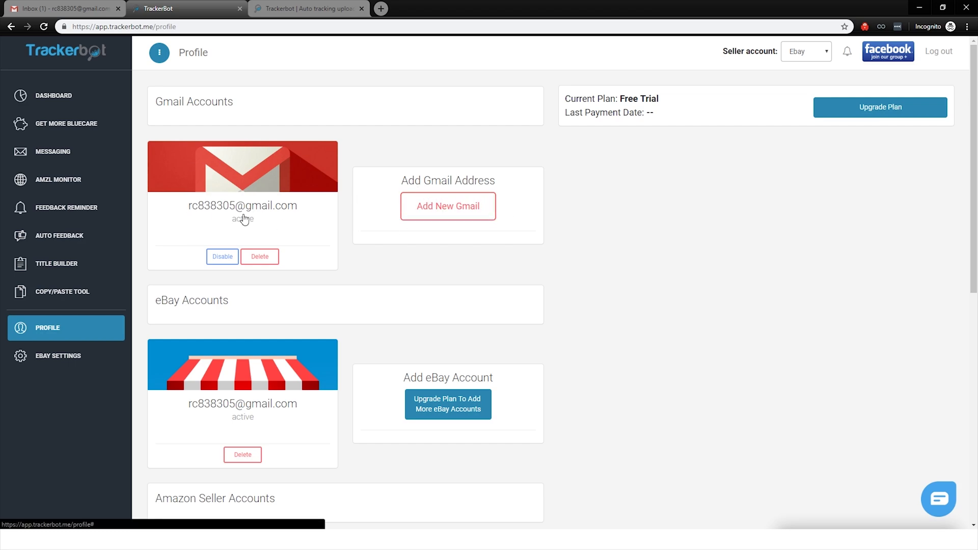
pyautogui.scroll(-2, 579, 277)
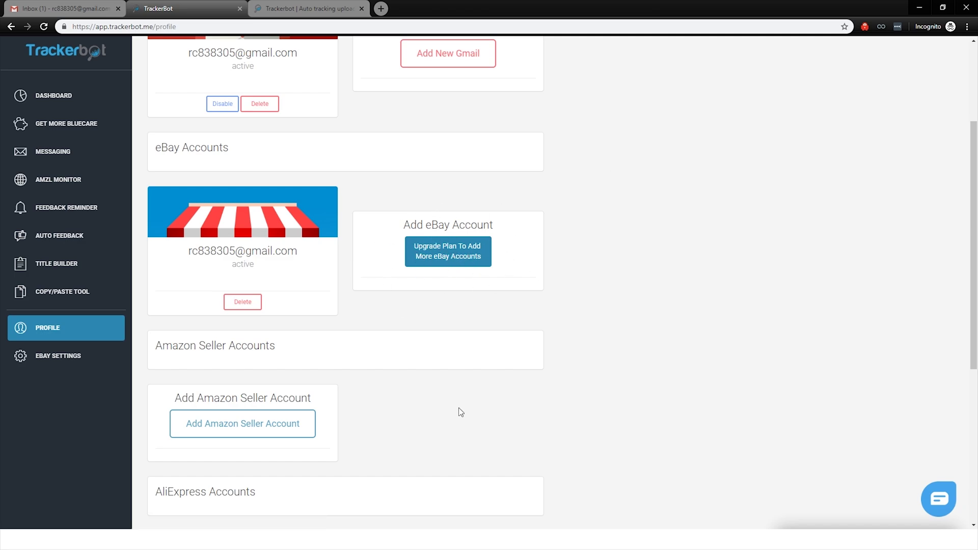
pyautogui.scroll(-4, 458, 410)
pyautogui.scroll(2, 419, 171)
pyautogui.scroll(4, 348, 344)
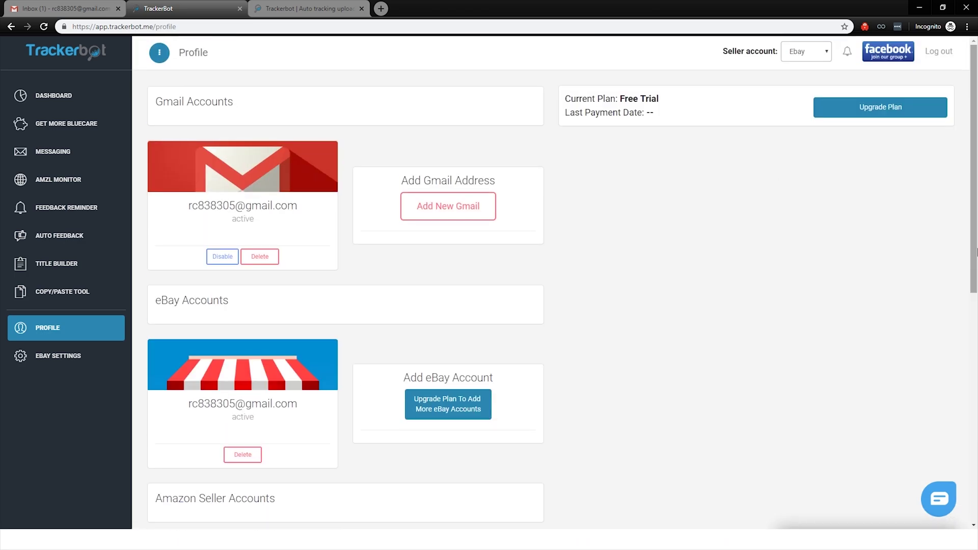
pyautogui.scroll(-4, 502, 227)
pyautogui.scroll(-2, 273, 133)
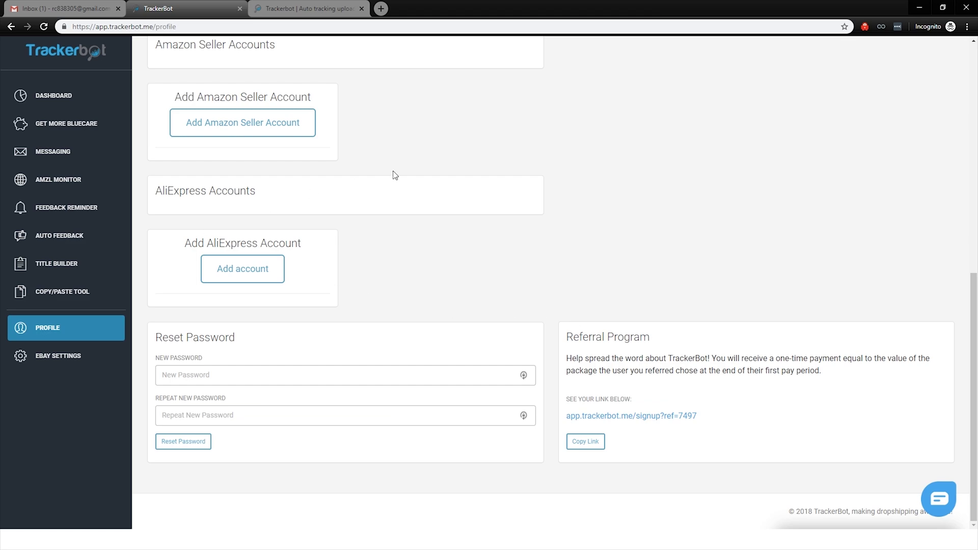
# Go to the EBAY SETTINGS page from the sidebar to view its tracking upload options
pyautogui.click(67, 360)
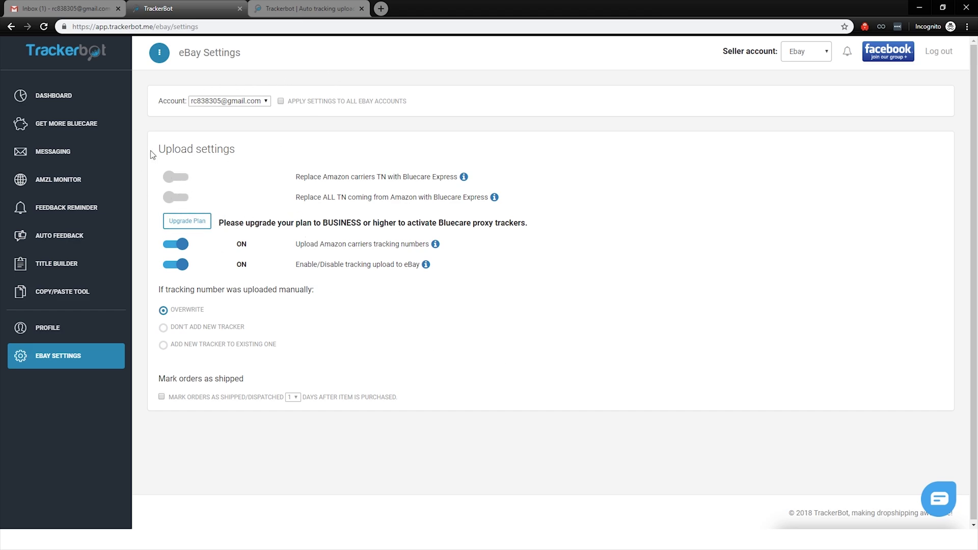
pyautogui.click(242, 100)
pyautogui.click(235, 100)
pyautogui.click(261, 140)
pyautogui.moveTo(307, 173); pyautogui.dragTo(398, 177)
pyautogui.click(413, 174)
pyautogui.tripleClick(428, 175)
pyautogui.click(506, 172)
pyautogui.doubleClick(325, 175)
pyautogui.doubleClick(335, 178)
pyautogui.moveTo(408, 175); pyautogui.dragTo(458, 176)
pyautogui.click(482, 180)
pyautogui.moveTo(295, 177)
pyautogui.mouseDown()
pyautogui.moveTo(353, 177)
pyautogui.moveTo(295, 196)
pyautogui.moveTo(341, 197)
pyautogui.mouseUp()
pyautogui.click(557, 176)
pyautogui.click(174, 198)
pyautogui.moveTo(303, 196); pyautogui.dragTo(468, 198)
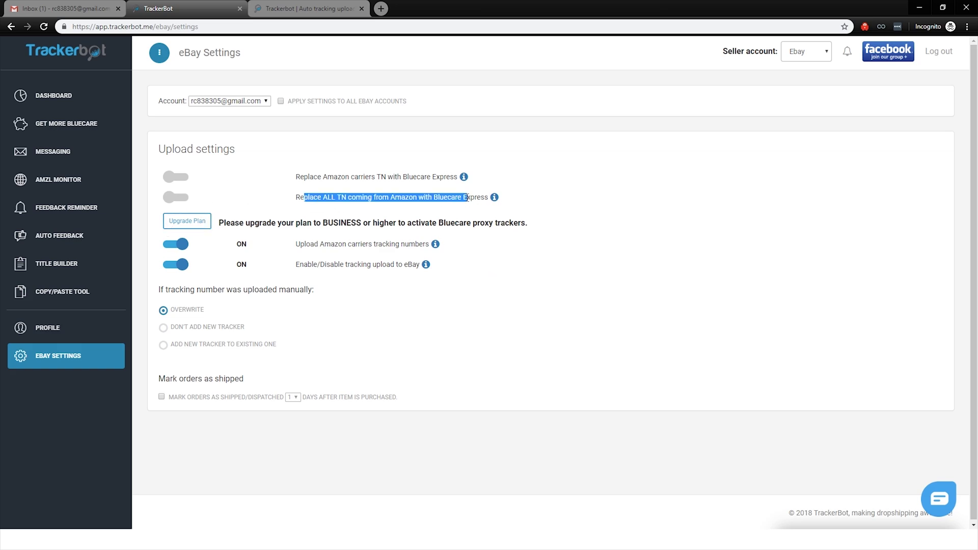
pyautogui.click(348, 201)
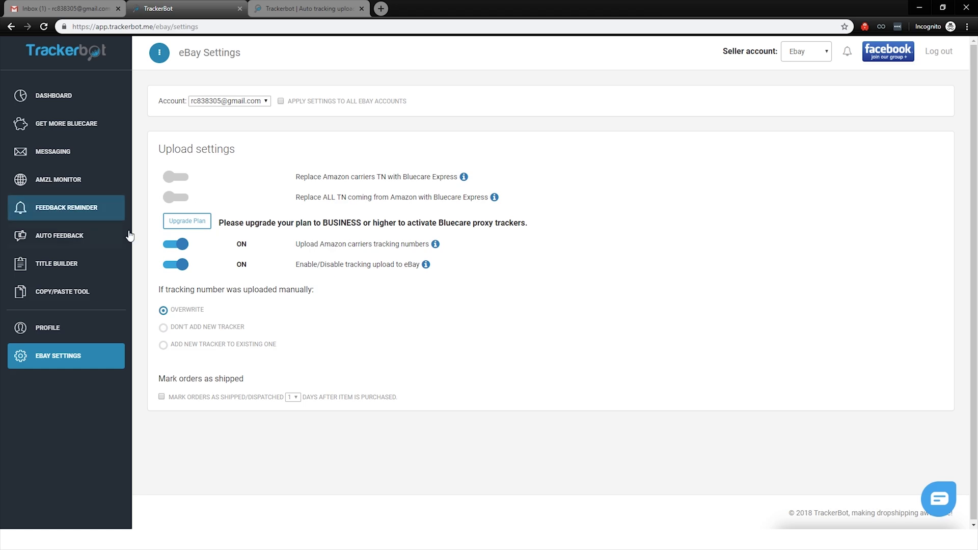
pyautogui.moveTo(425, 244); pyautogui.dragTo(302, 255)
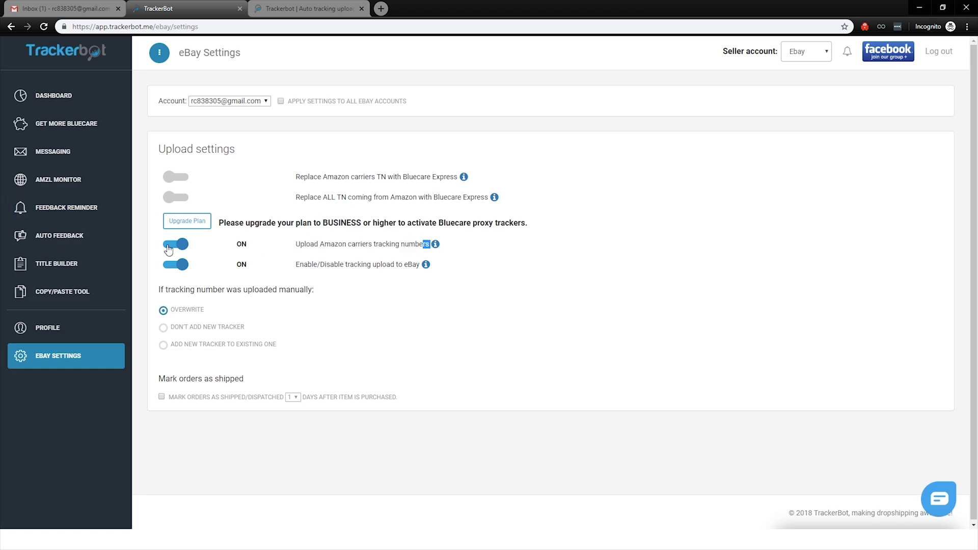
pyautogui.click(296, 251)
pyautogui.moveTo(298, 242); pyautogui.dragTo(242, 245)
pyautogui.click(306, 244)
pyautogui.moveTo(426, 243)
pyautogui.mouseDown()
pyautogui.moveTo(297, 248)
pyautogui.moveTo(430, 246)
pyautogui.mouseUp()
pyautogui.click(302, 253)
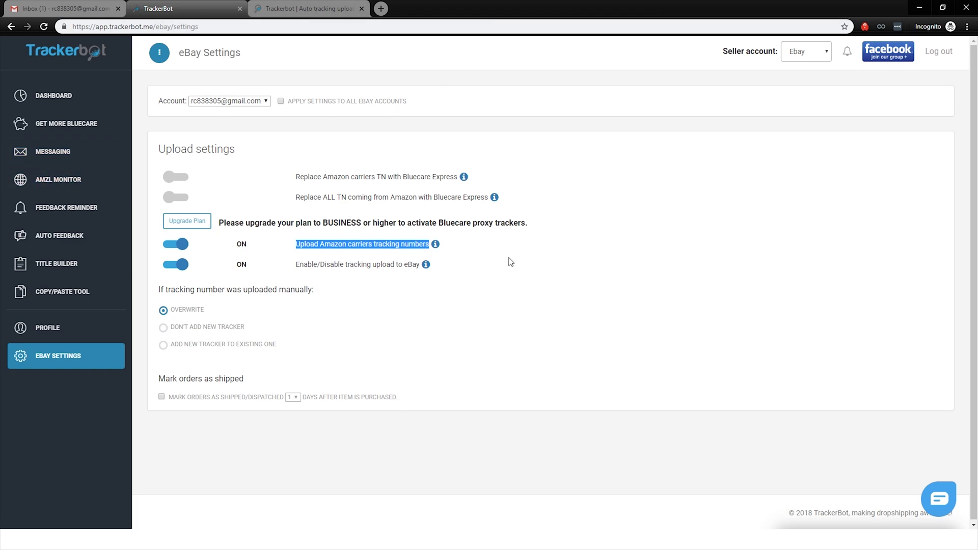
# Turn off Amazon carriers tracking number upload and highlight the 'Replace ALL TN from Amazon' option
pyautogui.click(176, 244)
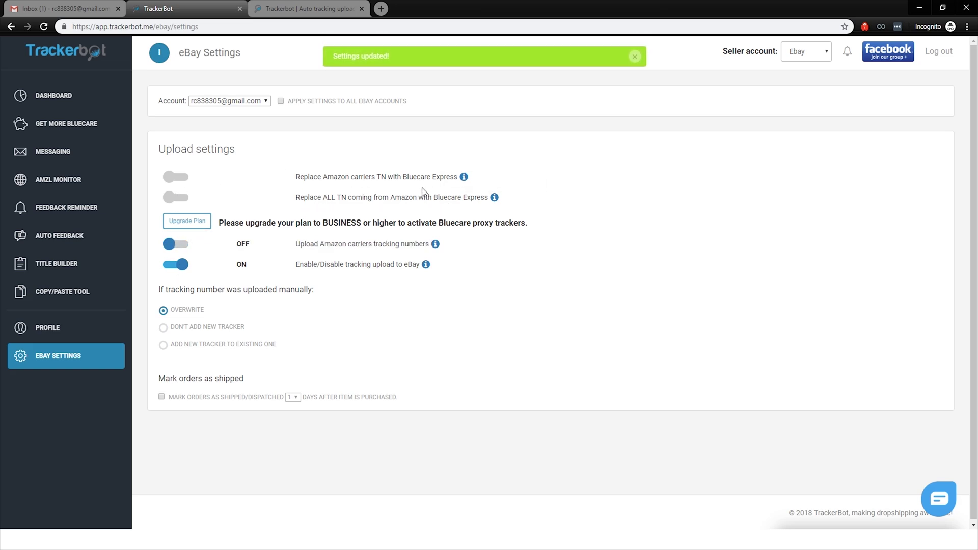
pyautogui.doubleClick(320, 198)
pyautogui.moveTo(322, 197); pyautogui.dragTo(499, 197)
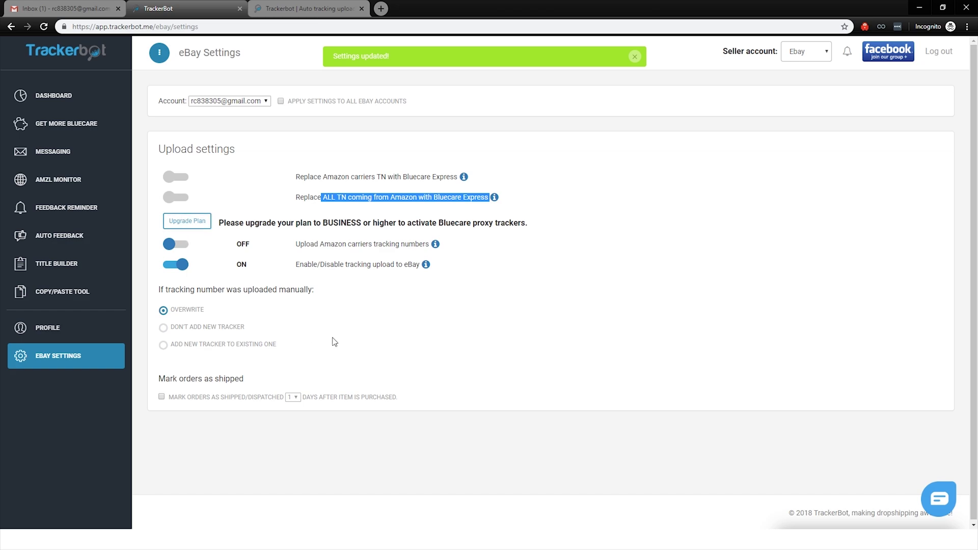
pyautogui.click(461, 276)
# Toggle eBay tracking upload off and back on, highlighting the manual upload question
pyautogui.moveTo(302, 264); pyautogui.dragTo(413, 279)
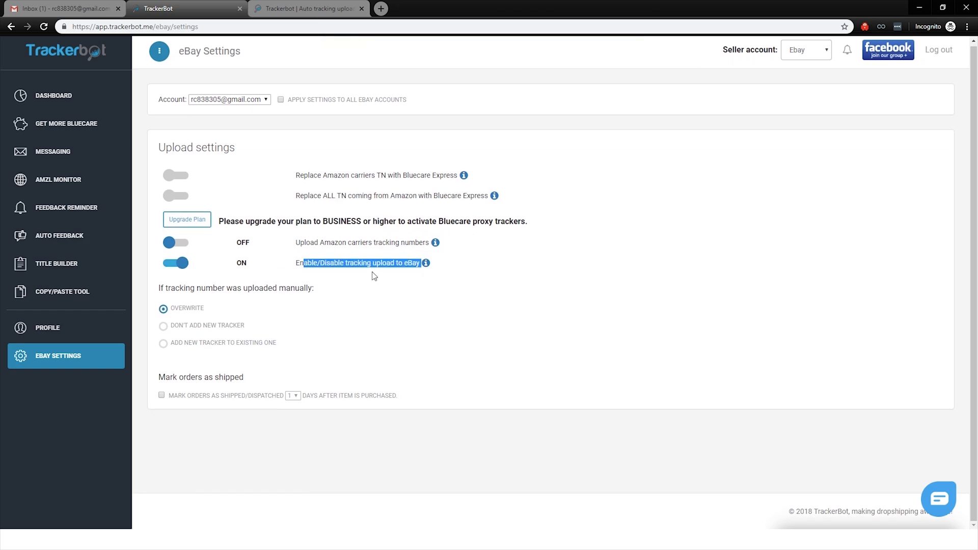
pyautogui.click(170, 264)
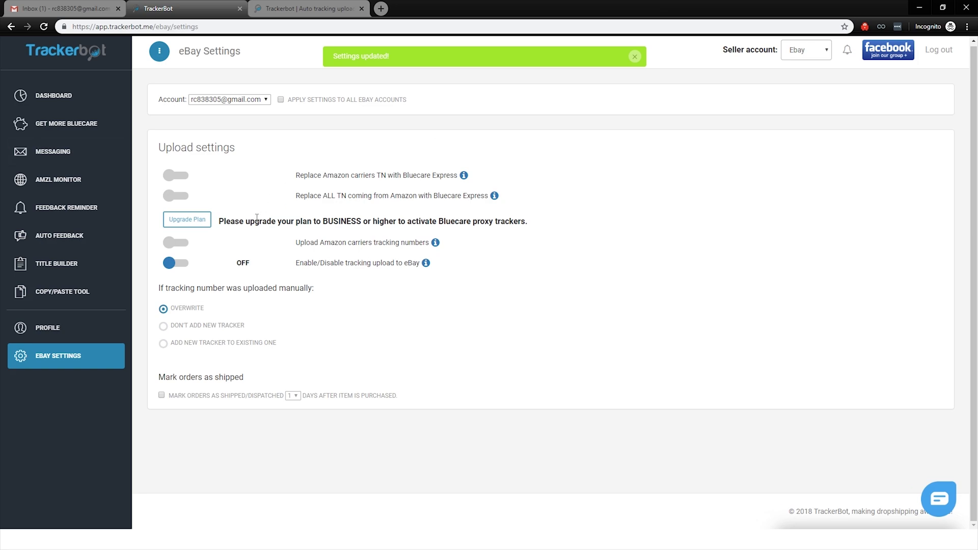
pyautogui.click(175, 265)
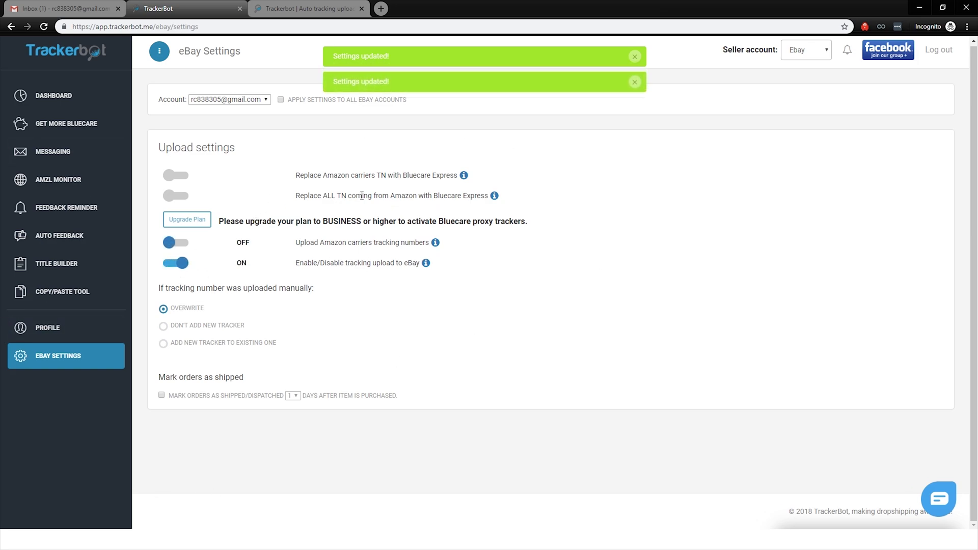
pyautogui.moveTo(158, 287); pyautogui.dragTo(314, 290)
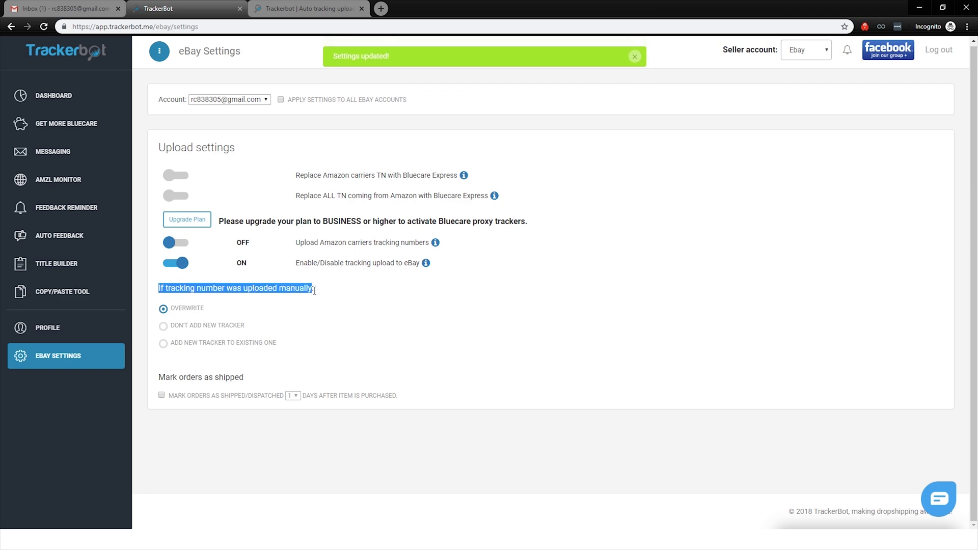
pyautogui.click(222, 313)
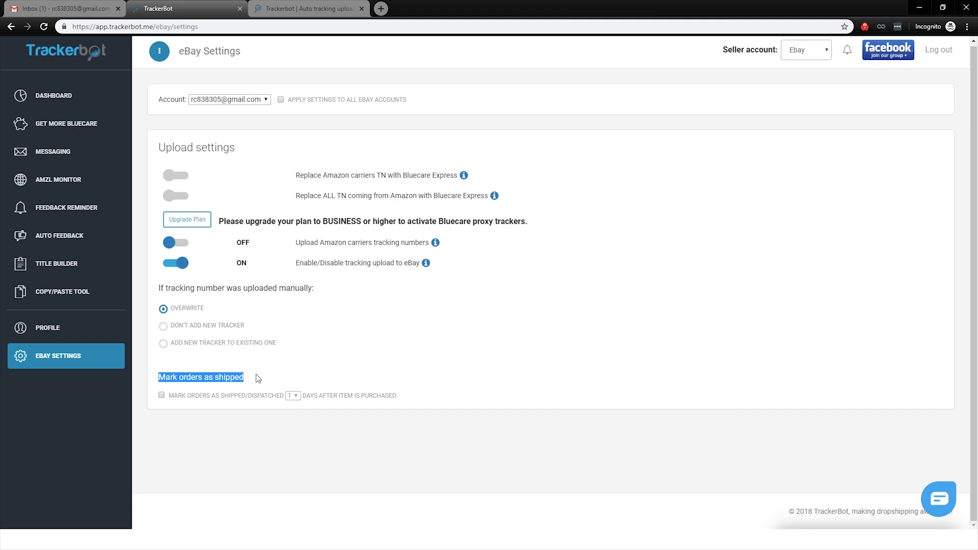
pyautogui.moveTo(158, 375); pyautogui.dragTo(353, 397)
pyautogui.click(452, 432)
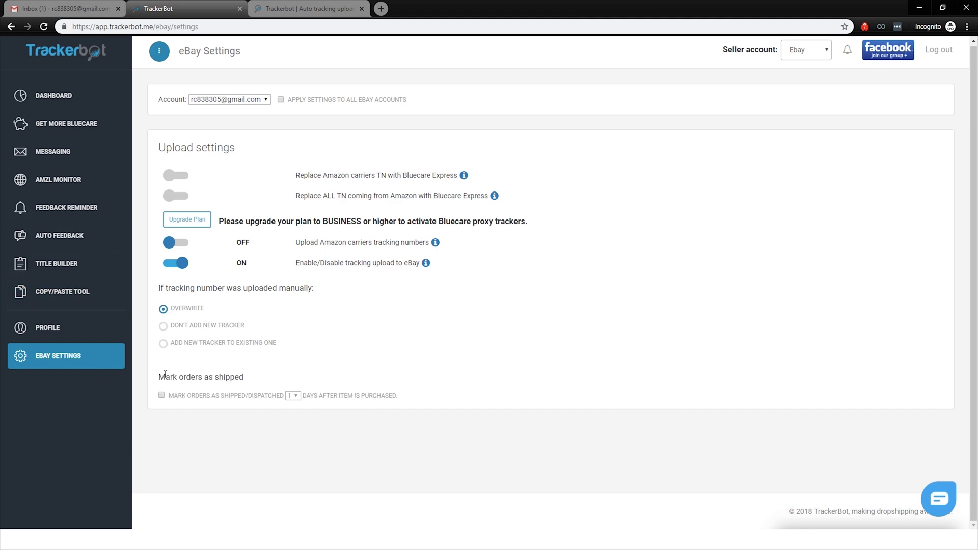
pyautogui.moveTo(165, 374); pyautogui.dragTo(344, 401)
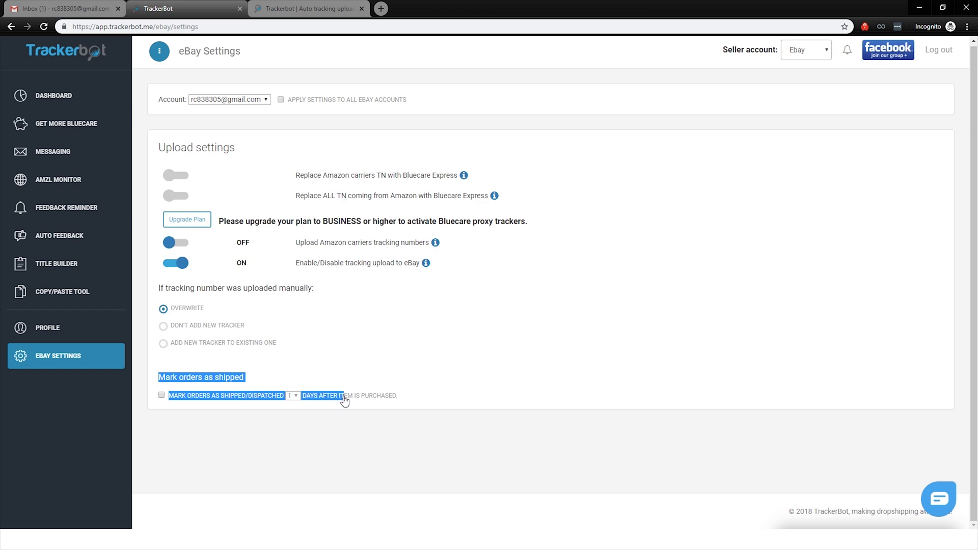
pyautogui.click(423, 436)
pyautogui.moveTo(166, 376); pyautogui.dragTo(394, 405)
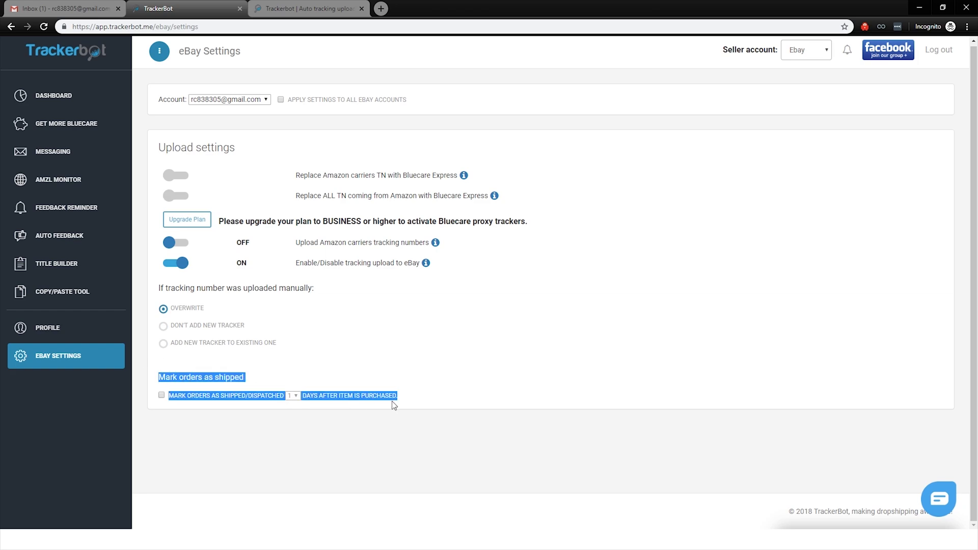
pyautogui.click(490, 420)
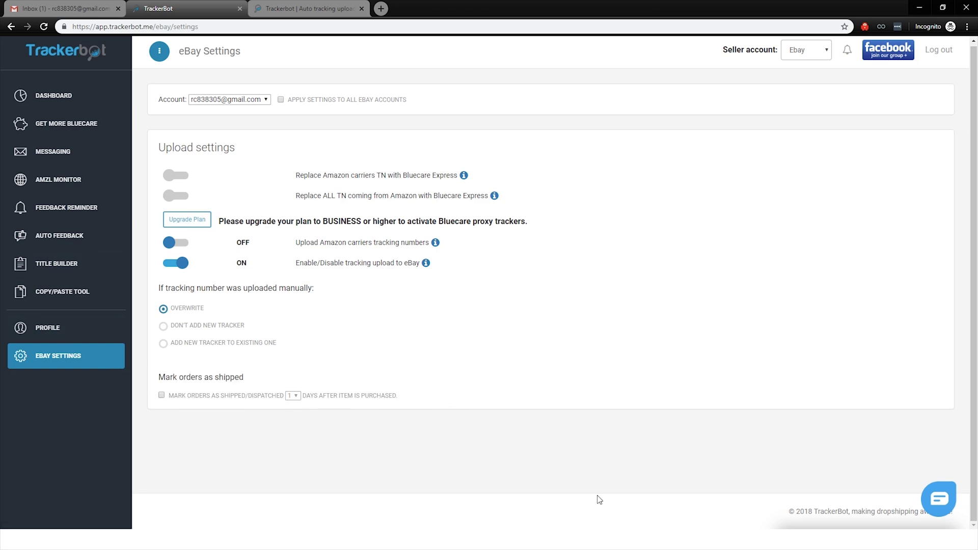